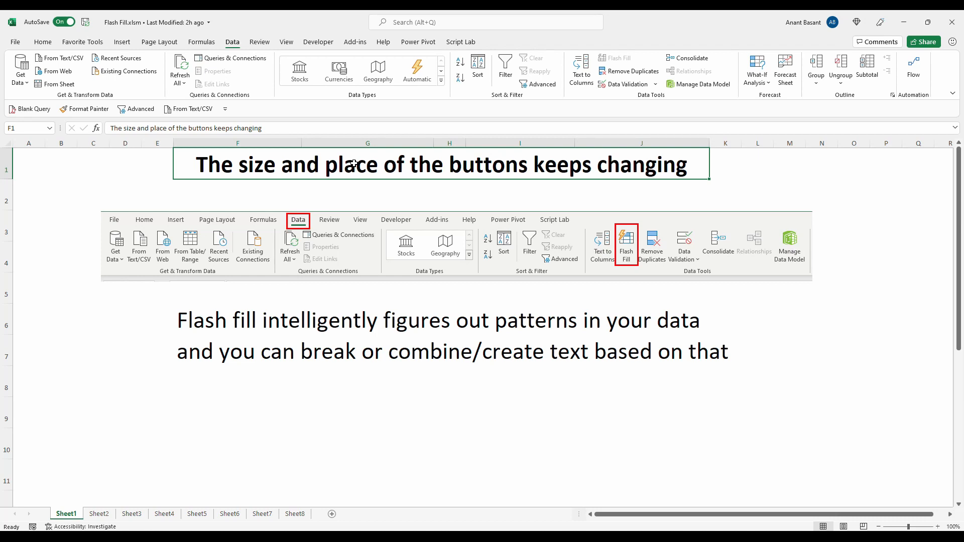
left_click(43, 42)
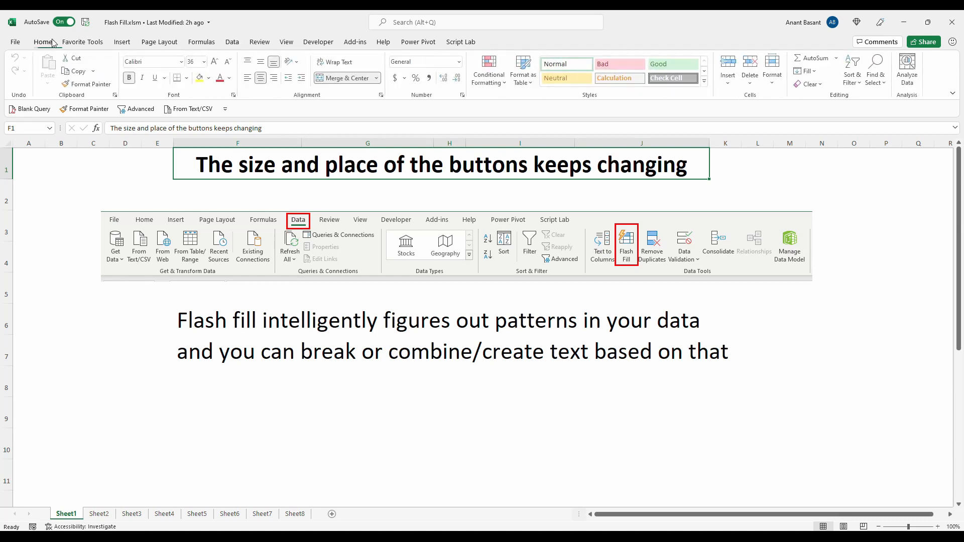
left_click(809, 71)
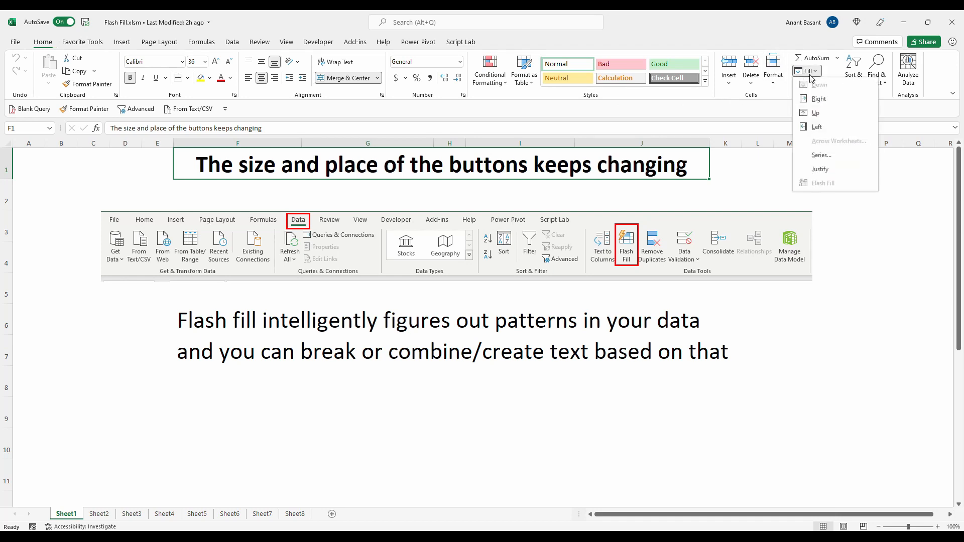
left_click(232, 42)
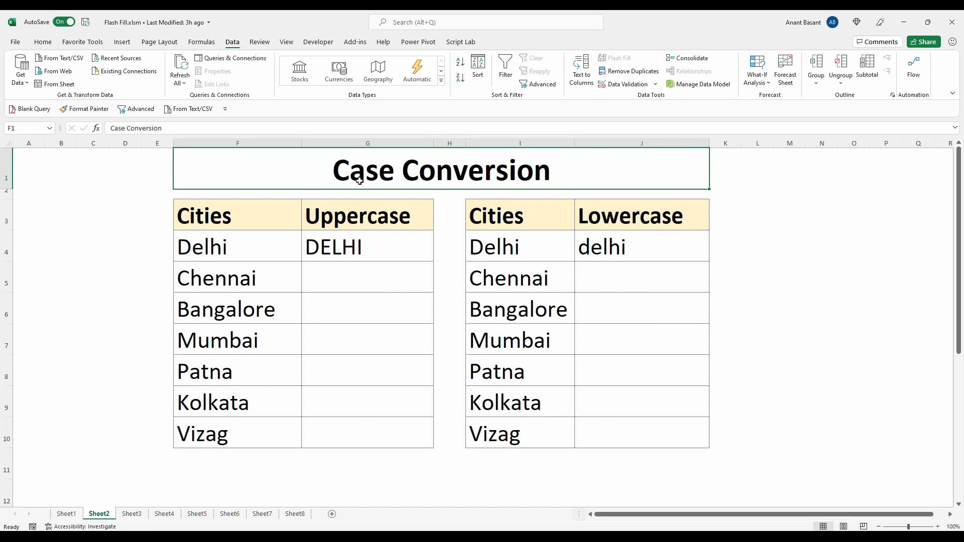
Step: Flash Fill the Uppercase and Lowercase city columns on Sheet2 from their first-row examples
left_click(359, 250)
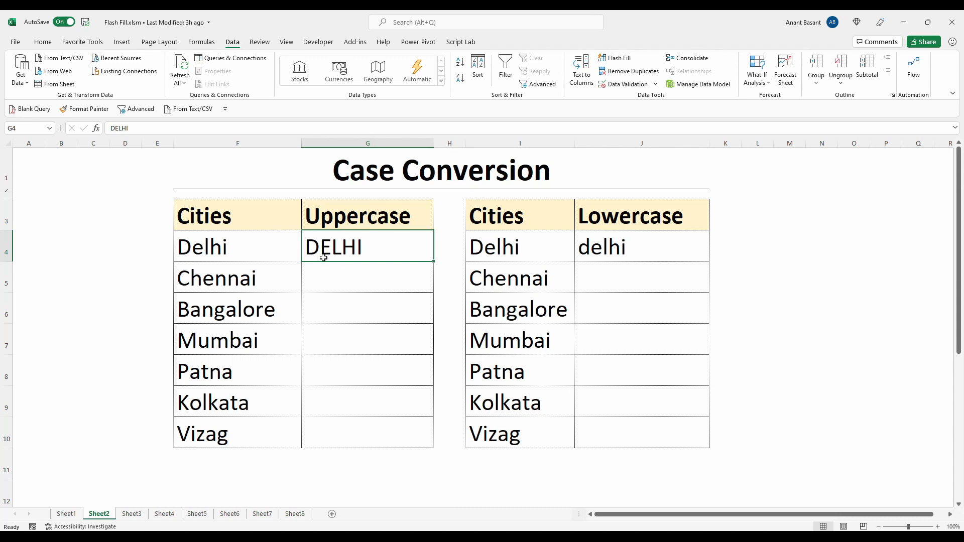
left_click(616, 59)
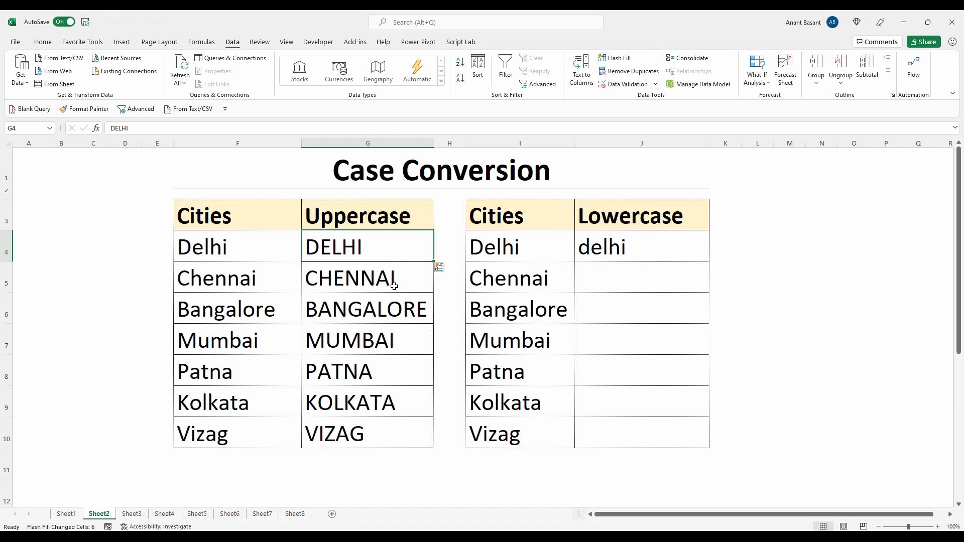
left_click(644, 247)
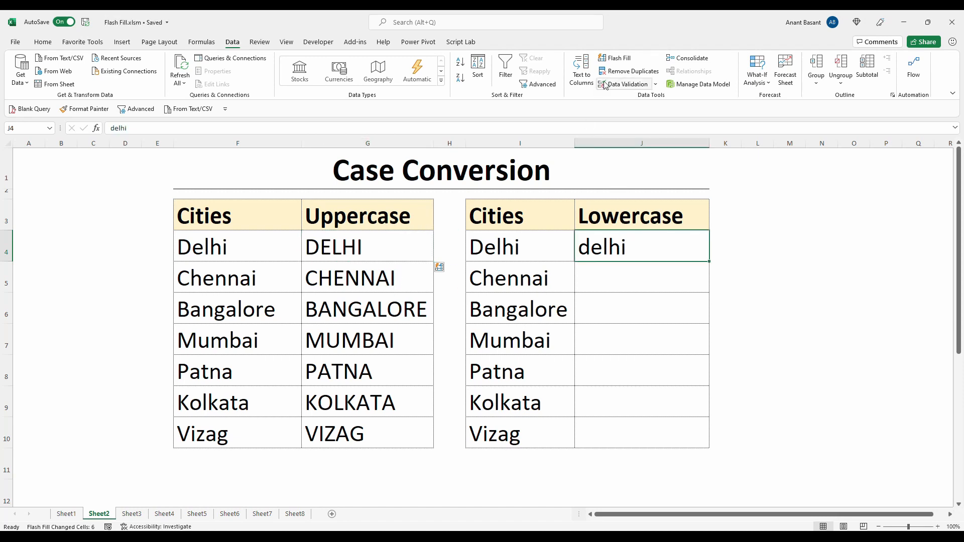
left_click(612, 59)
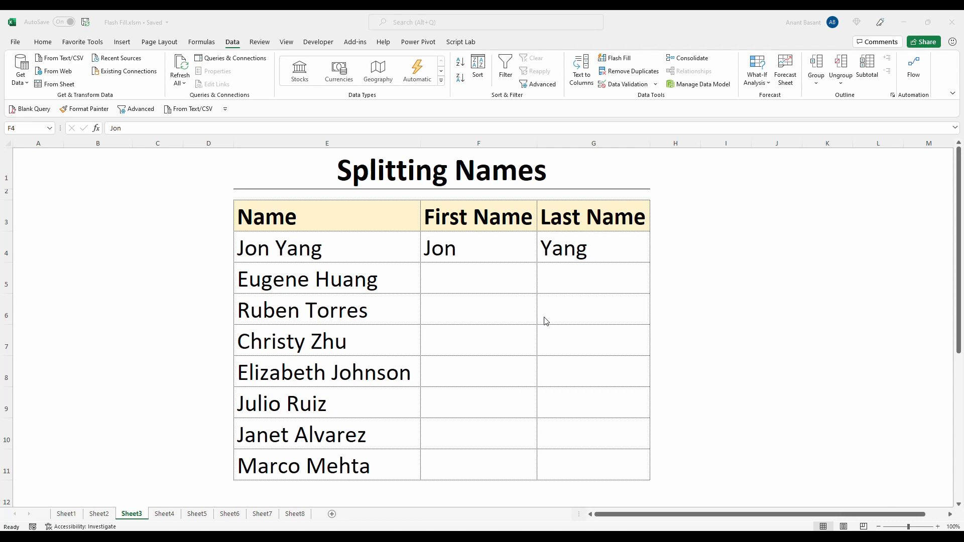
Step: Flash Fill the First Name and Last Name columns on Sheet3 from their first-row examples
left_click(490, 256)
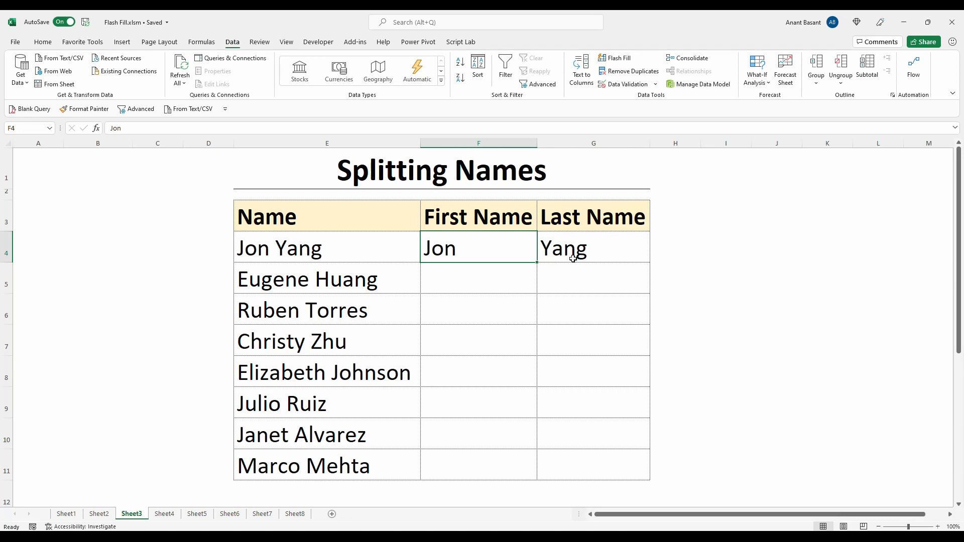
left_click(622, 58)
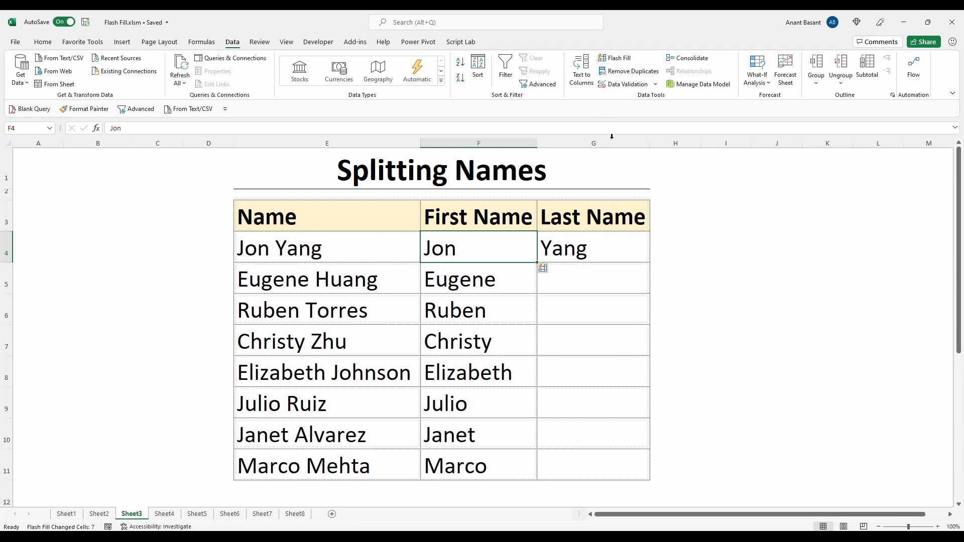
left_click(590, 248)
left_click(619, 59)
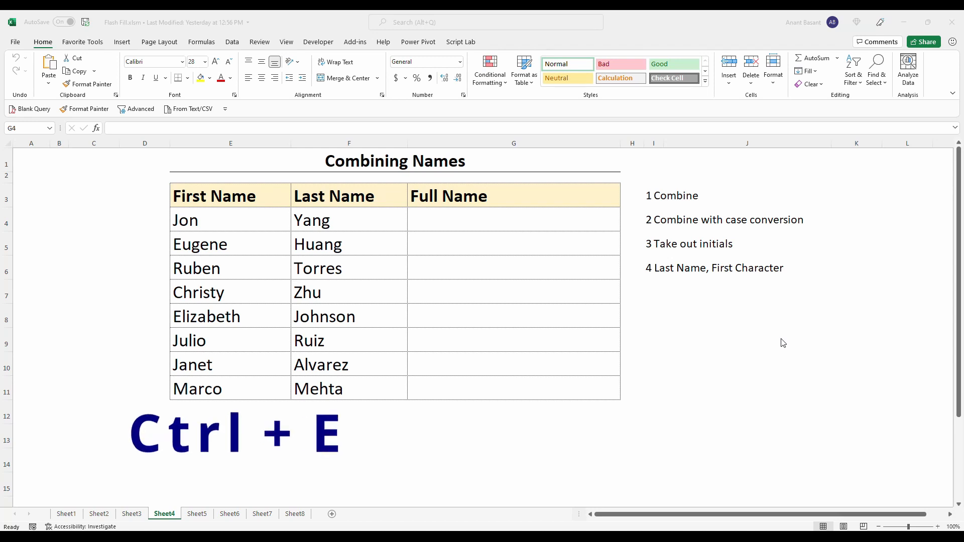
Step: Enter the first person's first and last name, separated by a space, in G4 and Flash Fill the Full Name column
left_click(499, 220)
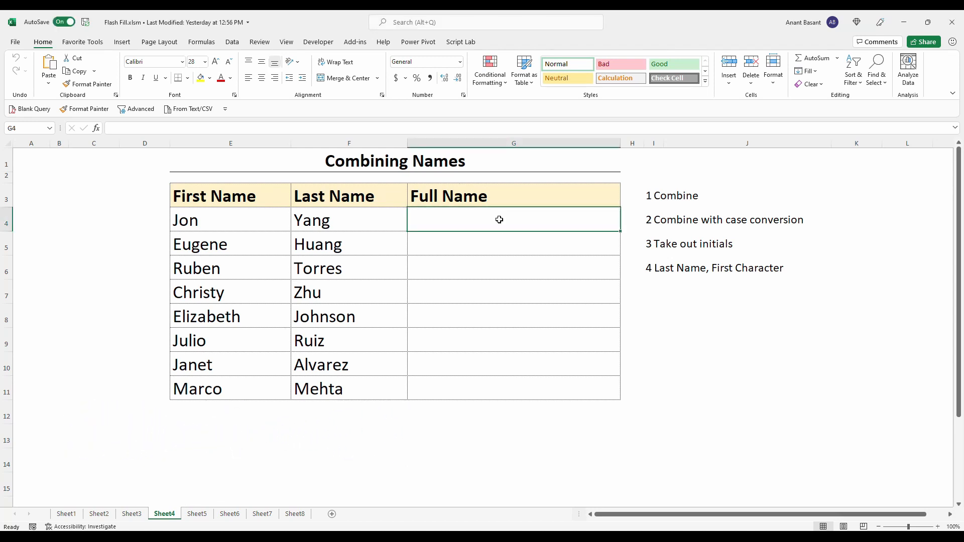
type("Jon")
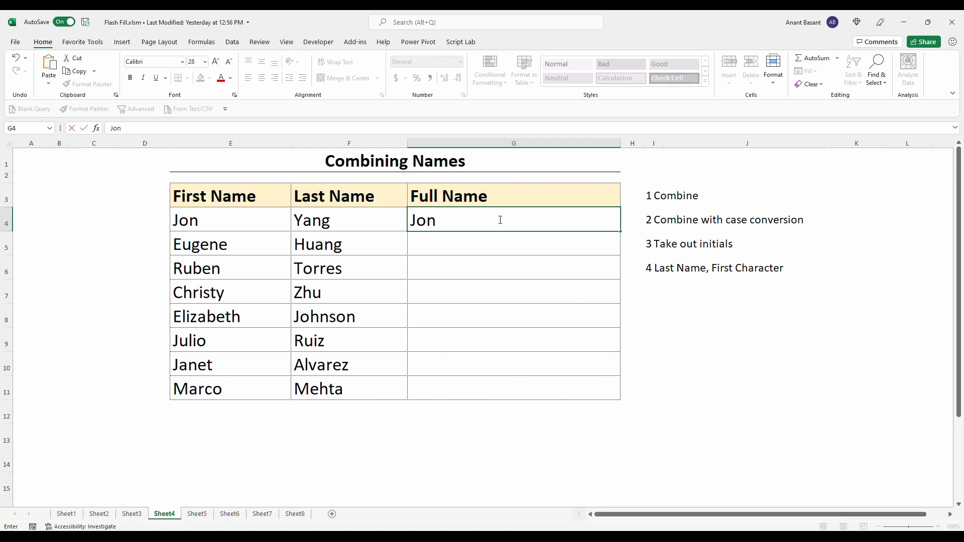
type(" Yang")
key("ctrl+Return")
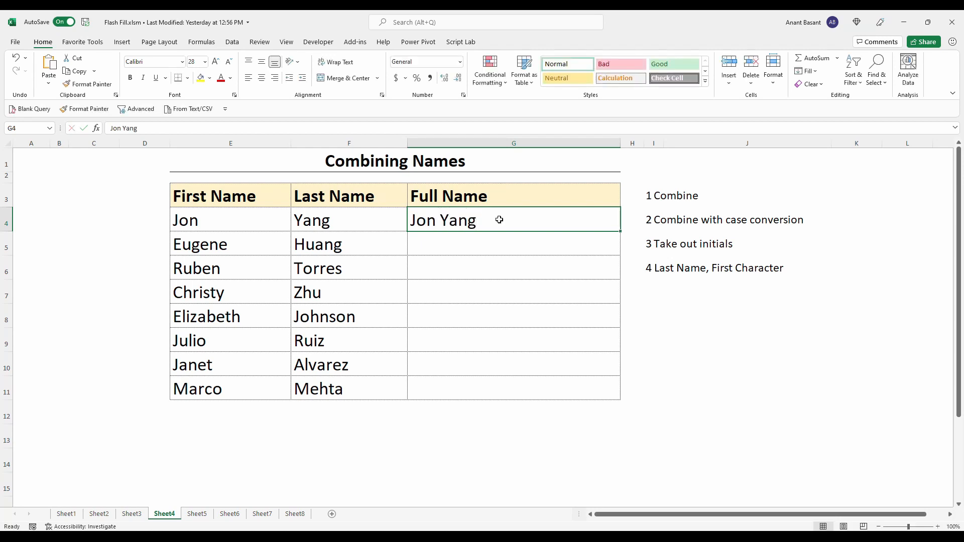
key("ctrl+e")
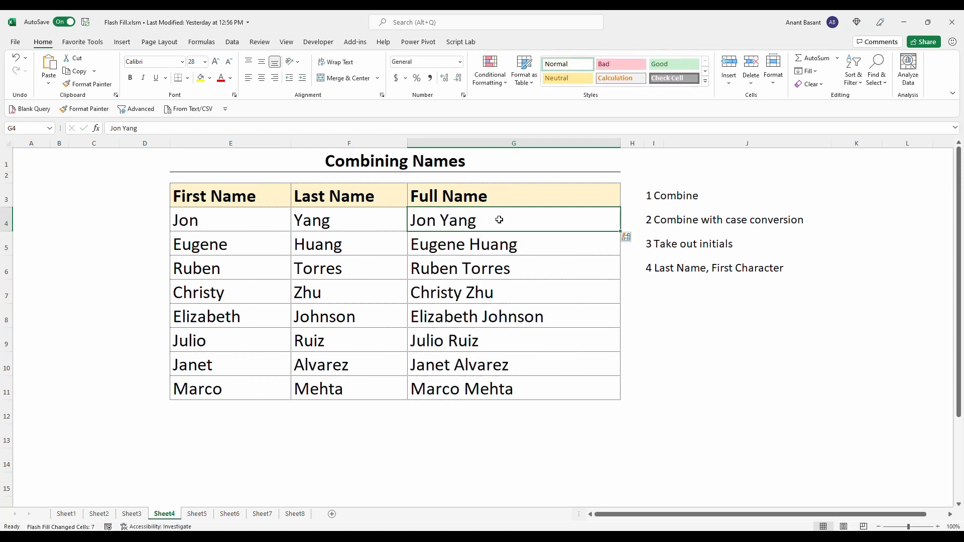
Step: Clear the combined names from G4:G11 and return to G4
left_click_drag(499, 219, 512, 394)
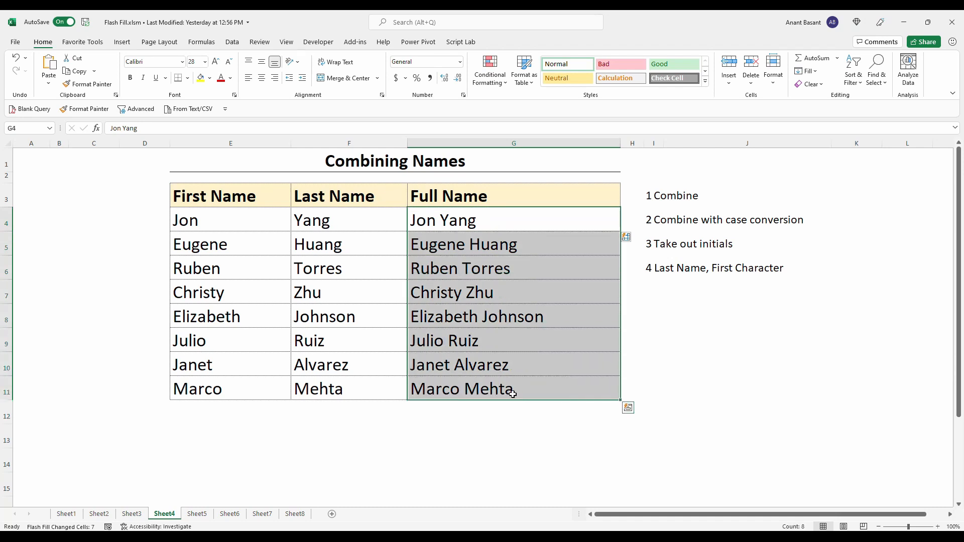
key("Delete")
key("Up")
key("Down")
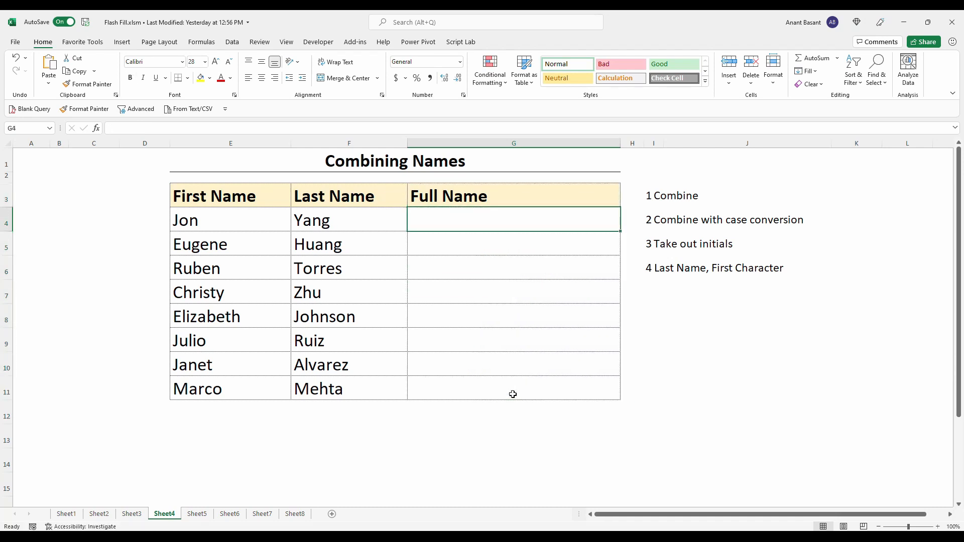
Step: Enter the first person's full name in all lowercase in G4 and Flash Fill the column with that pattern
type("jon ")
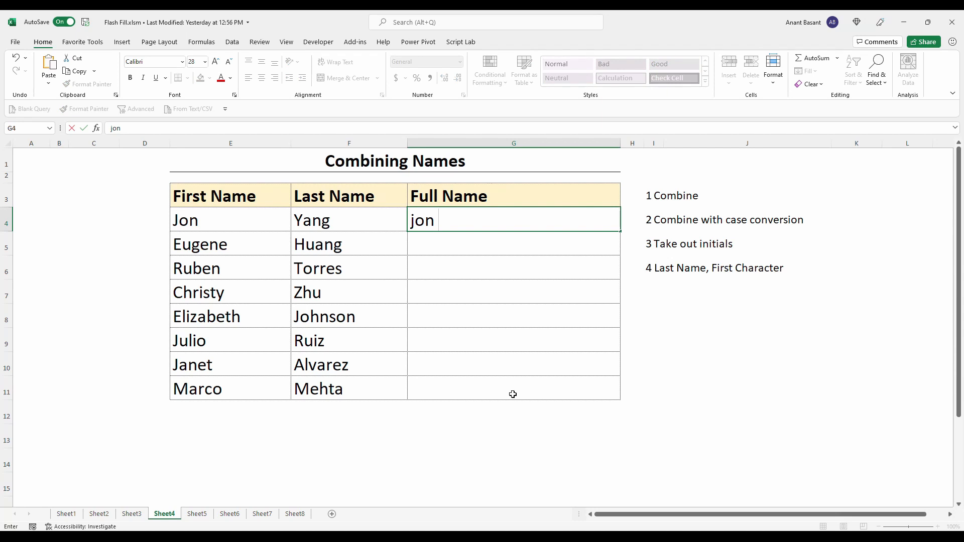
type("yang")
key("ctrl+Return")
key("ctrl+e")
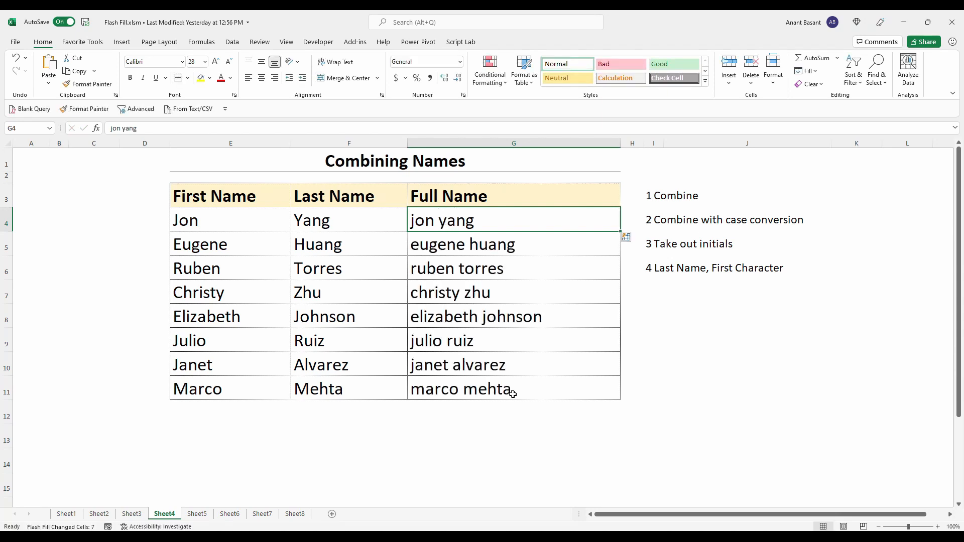
Step: Clear the lowercase names from the Full Name column and return to G4
key("ctrl+shift+Down")
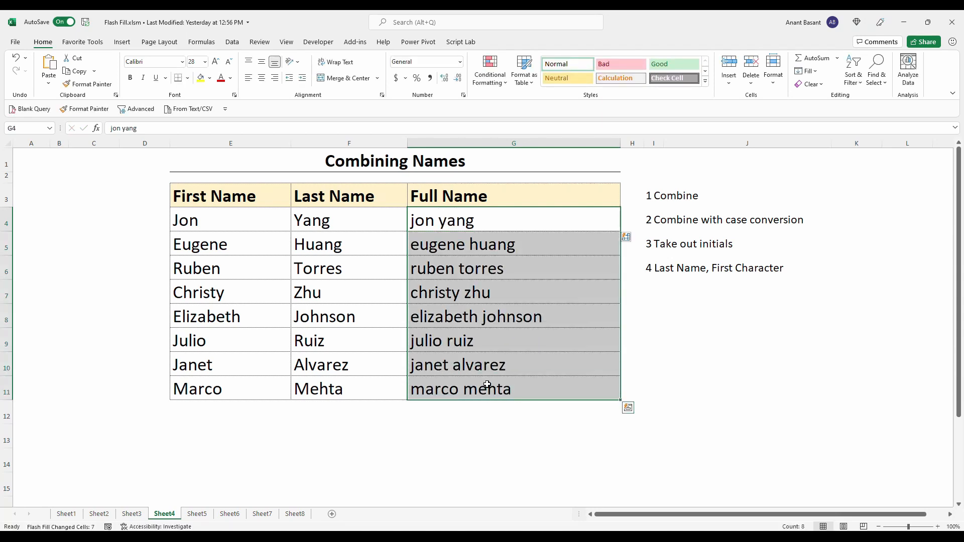
key("Delete")
key("Up")
key("Down")
Step: Enter the first person's two initials, separated by a space, in G4 and Flash Fill initials for the other rows
type("J")
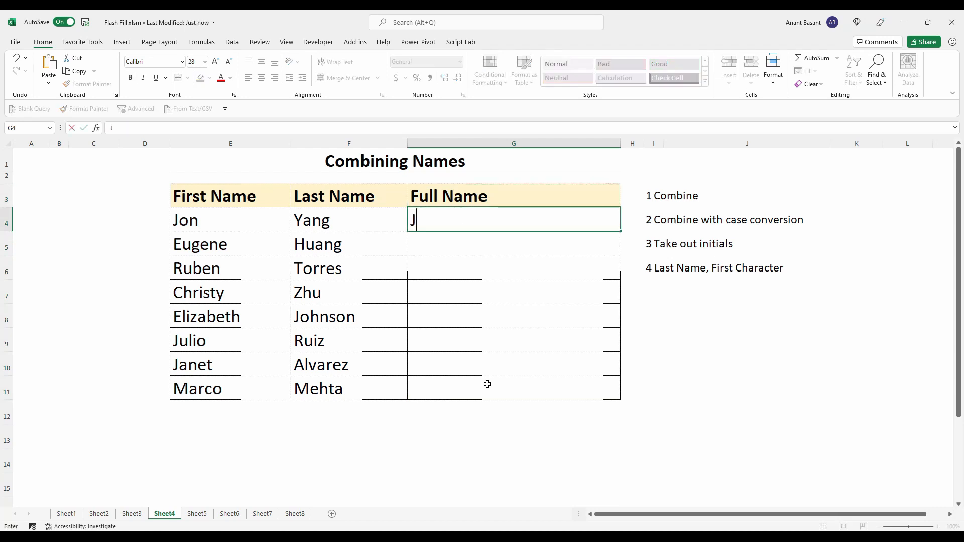
type(" Y")
key("ctrl+Return")
key("ctrl+e")
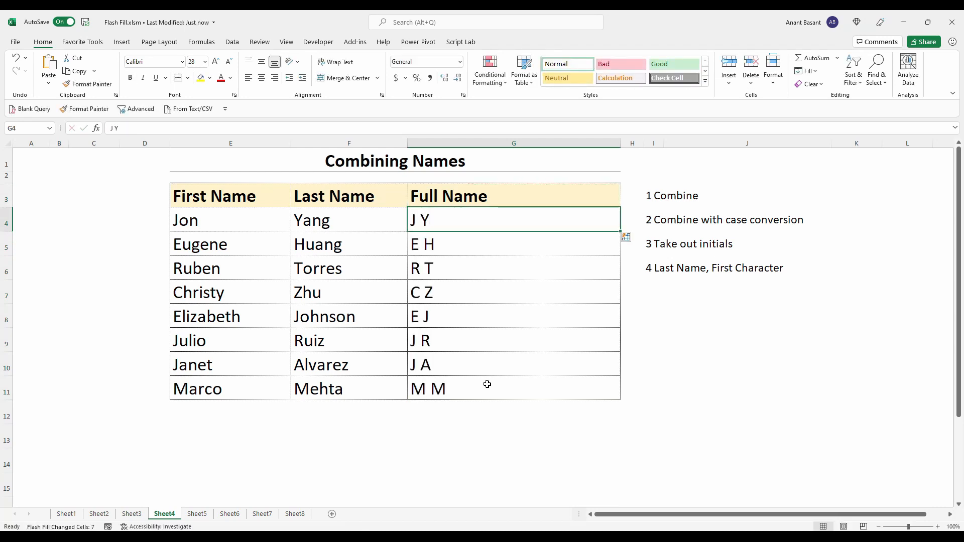
Step: Undo the Flash Fill and the typed initials in the Full Name column
left_click_drag(467, 221, 470, 387)
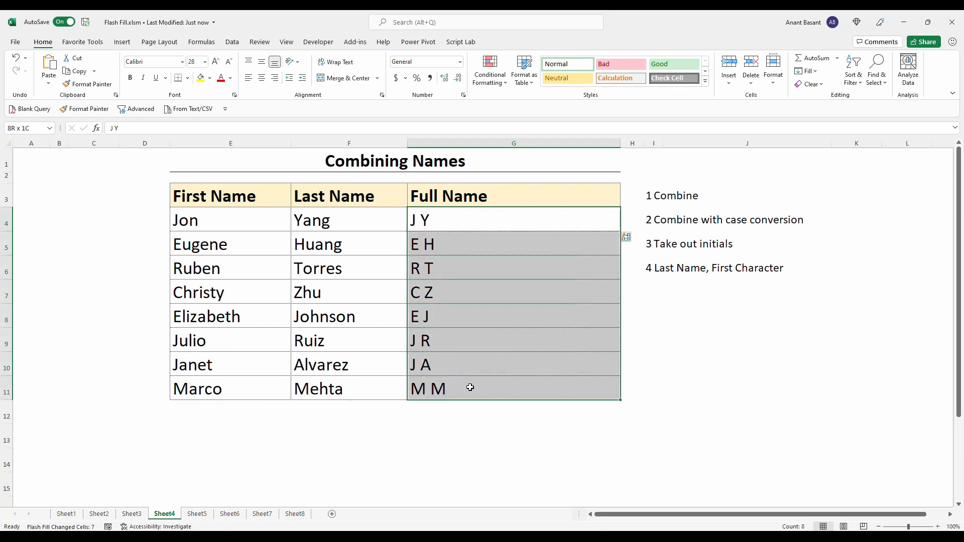
key("ctrl+z")
key("ctrl+z")
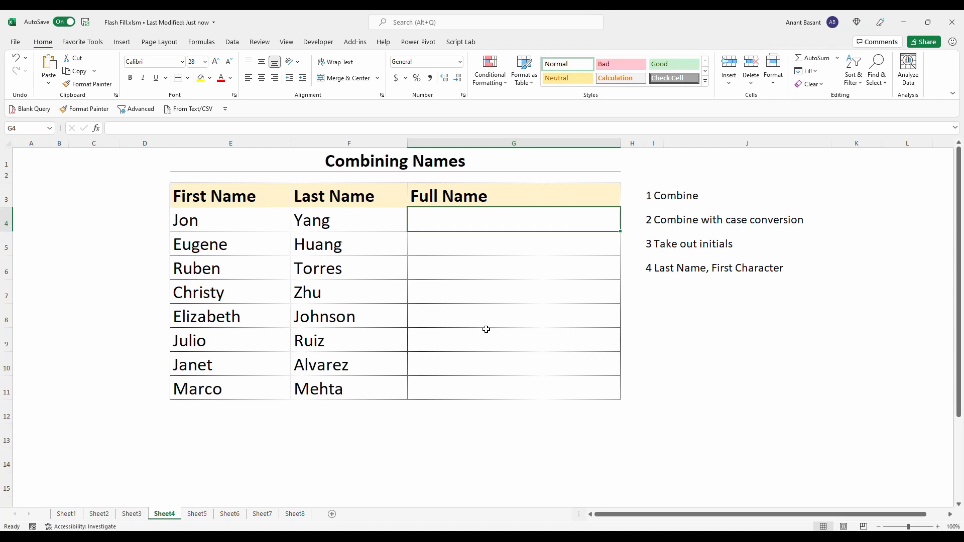
Step: Enter the first person's last name, a comma and first initial in G4, and Flash Fill the Full Name column in that format
type("Yang, ")
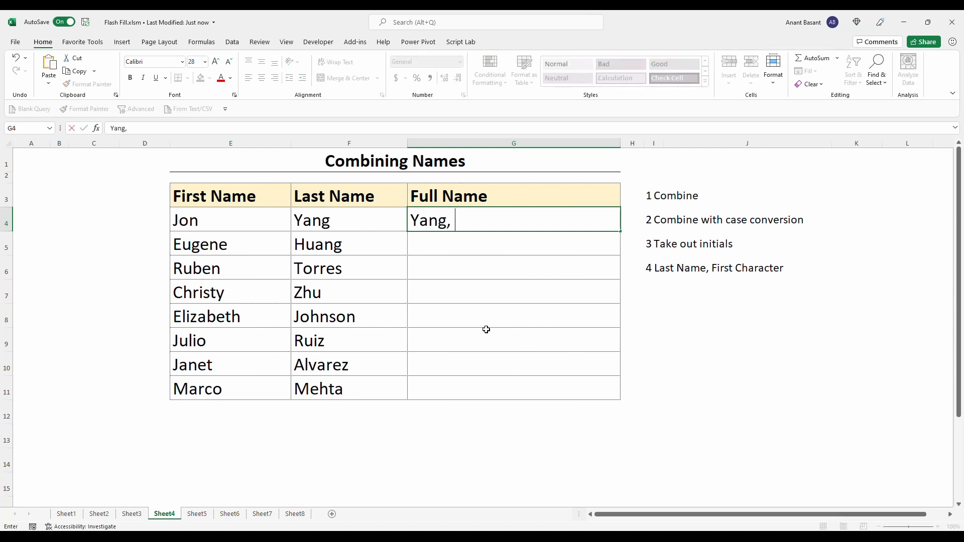
type("J")
key("ctrl+Return")
key("ctrl+e")
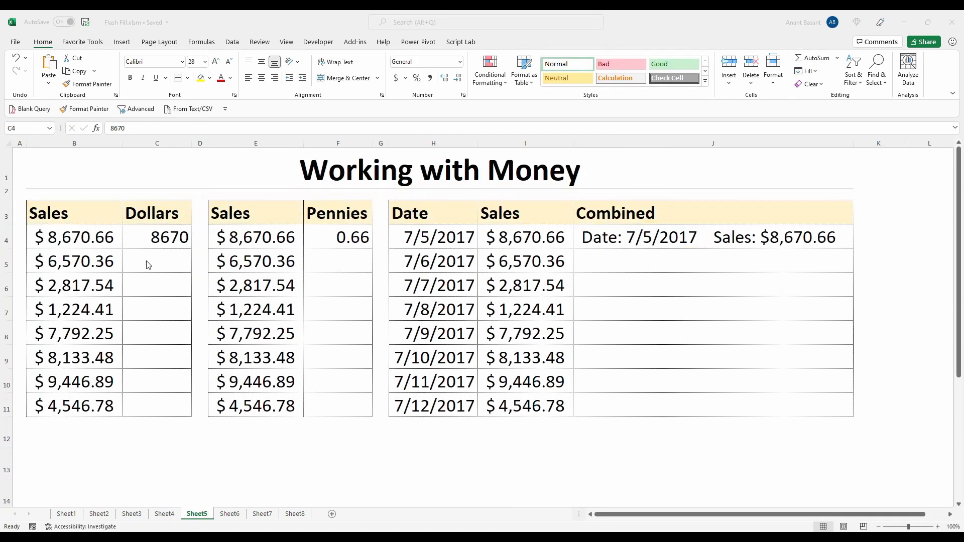
Step: Flash Fill the Dollars and Pennies columns on Sheet5 from their first-row examples, starting at C5 and F5
left_click(155, 264)
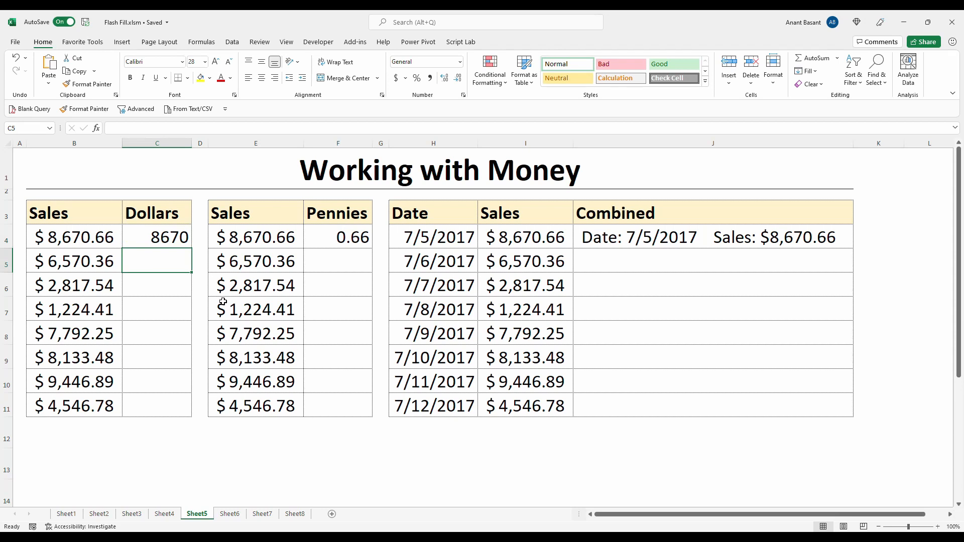
key("ctrl+e")
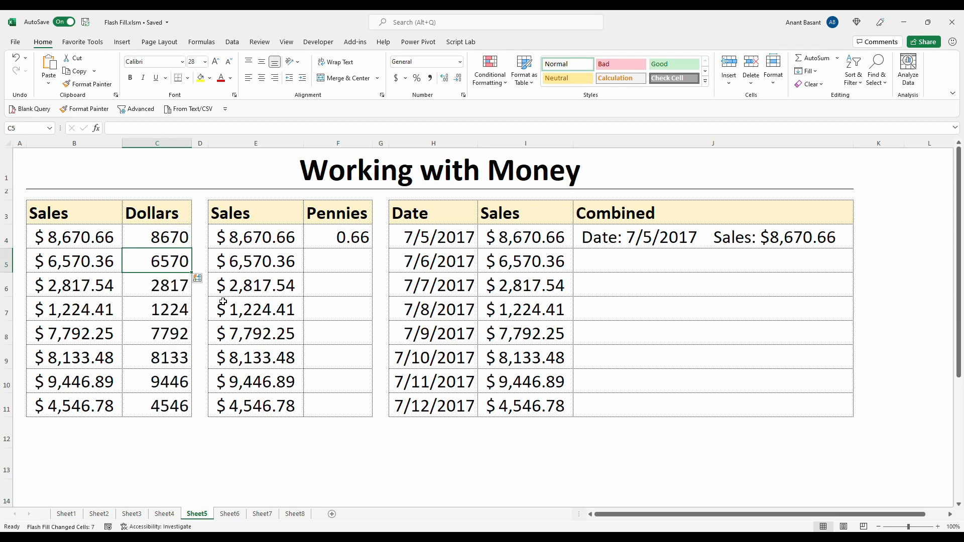
left_click(344, 264)
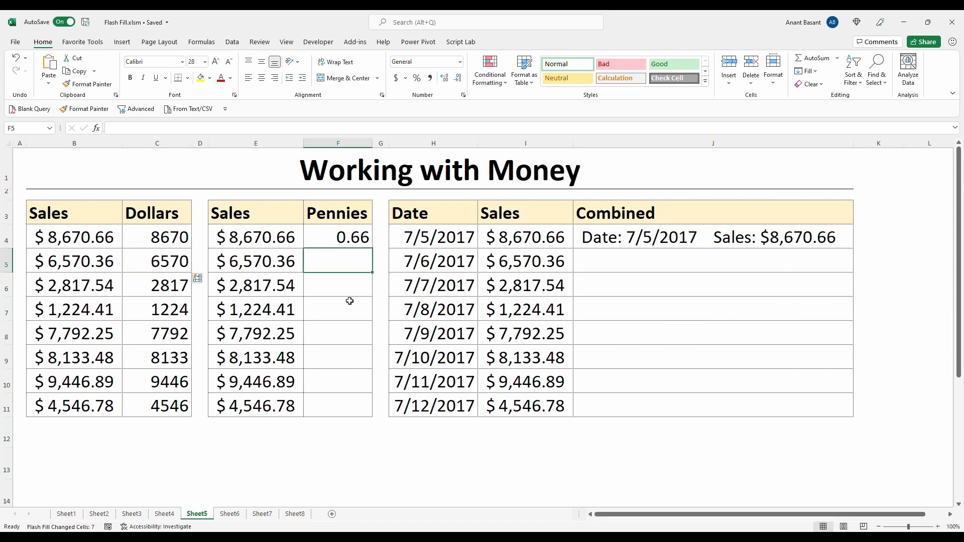
key("ctrl+e")
Step: Correct the Pennies value in F6 to .54 so it holds only the decimal part of the sale
left_click_drag(333, 239, 315, 263)
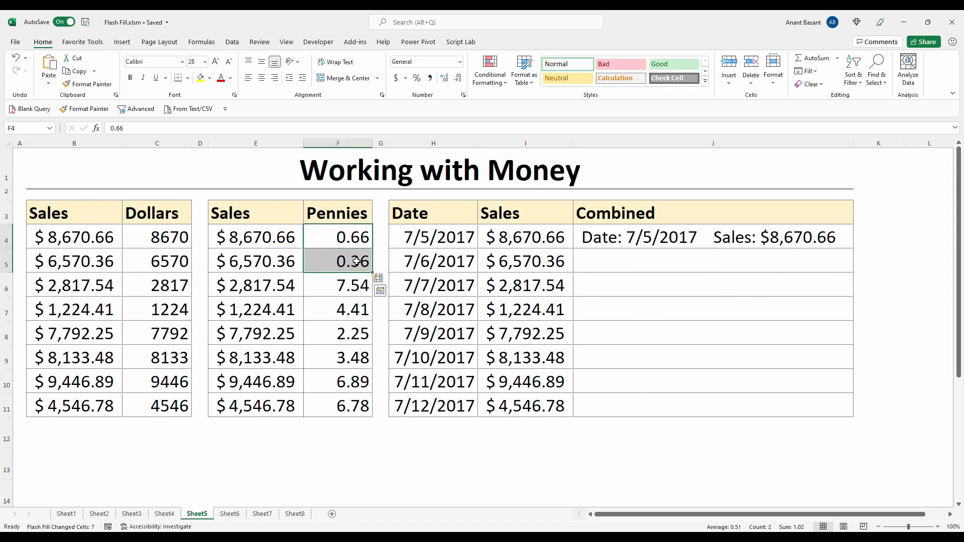
left_click(348, 289)
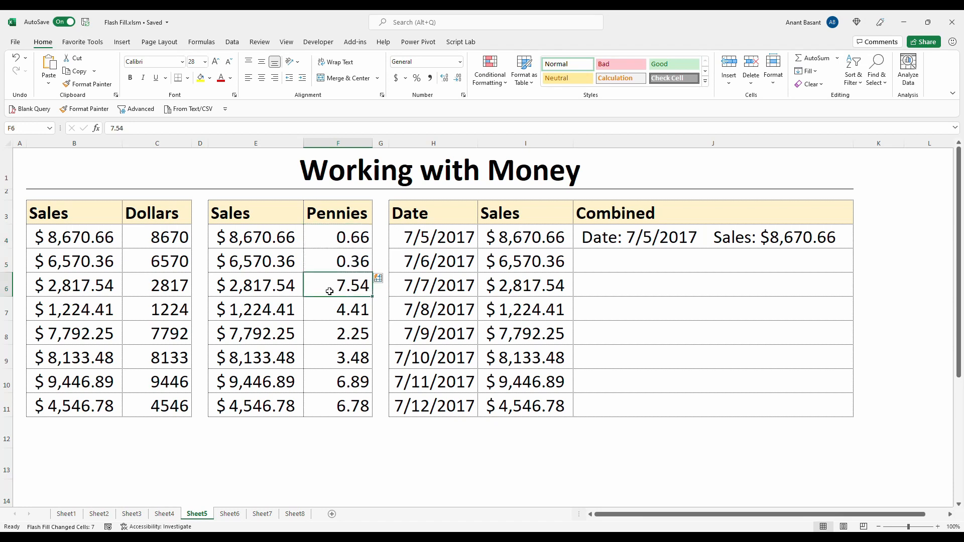
type(".54")
key("Return")
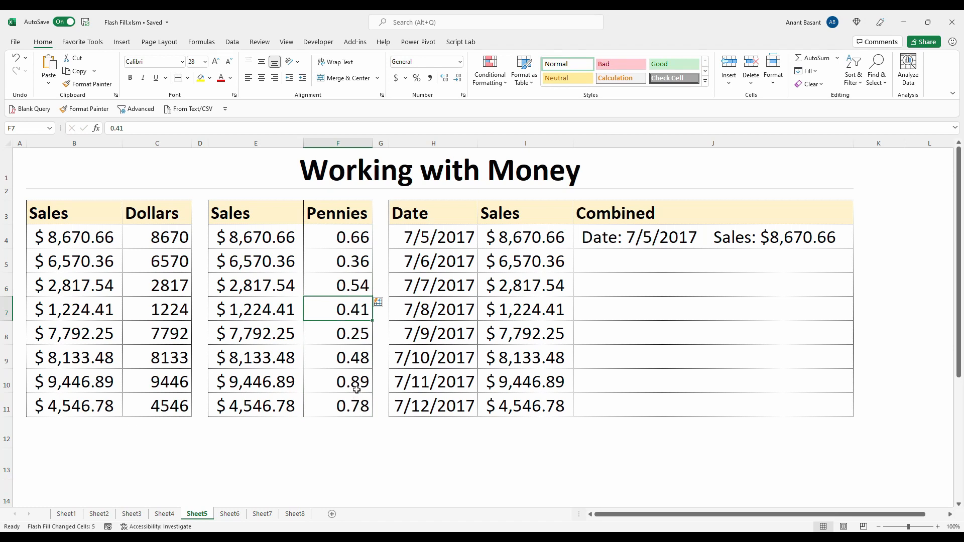
Step: Flash Fill the Combined column from J5 down, using the first row's date-and-sales text as the pattern
left_click(603, 264)
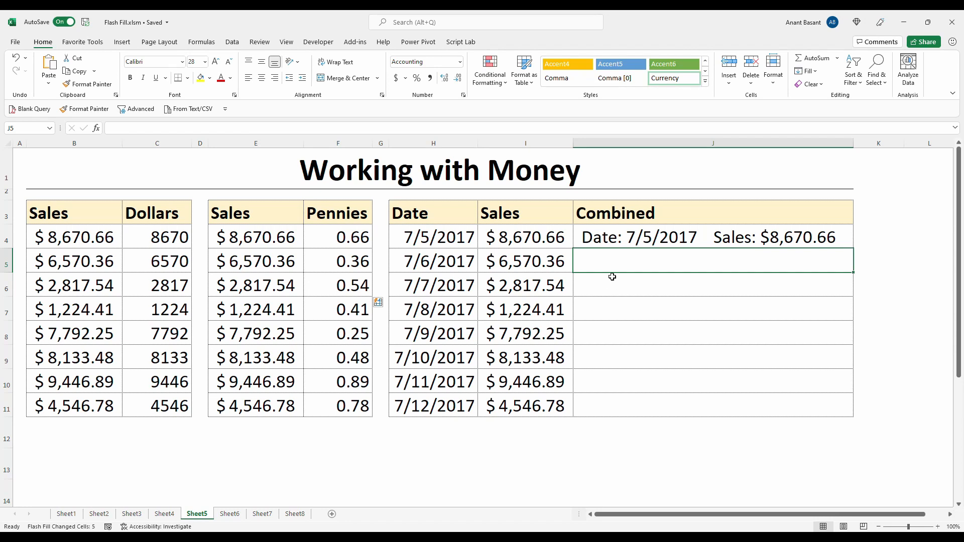
left_click(671, 236)
left_click(678, 260)
key("ctrl+e")
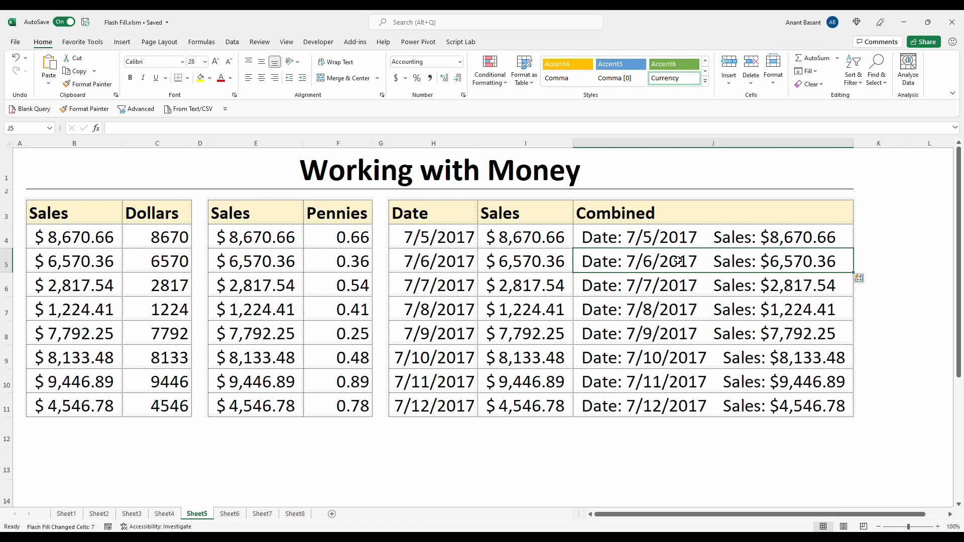
left_click(666, 289)
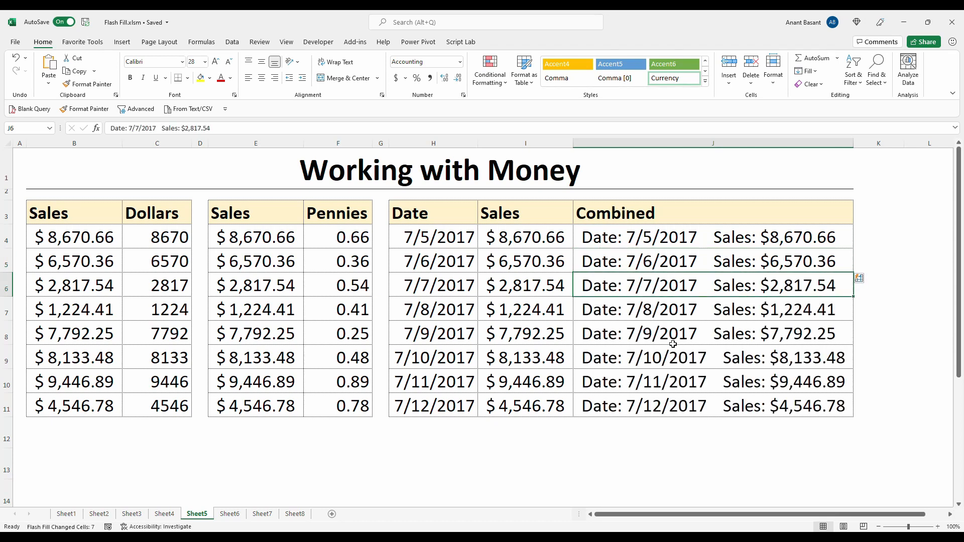
left_click(680, 381)
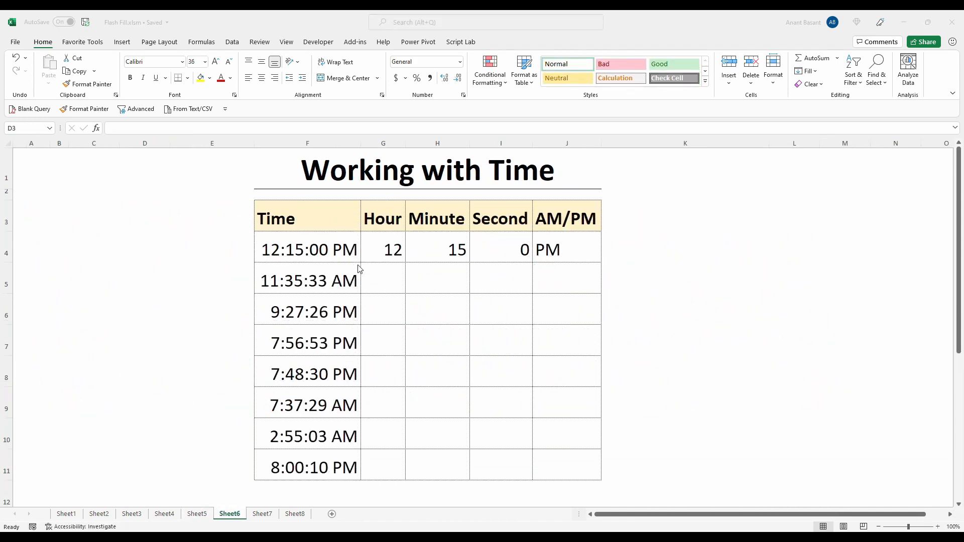
Step: Flash Fill the Hour, Minute and Second columns on Sheet6 from their first-row examples, starting at G5, H5 and I5
left_click(384, 277)
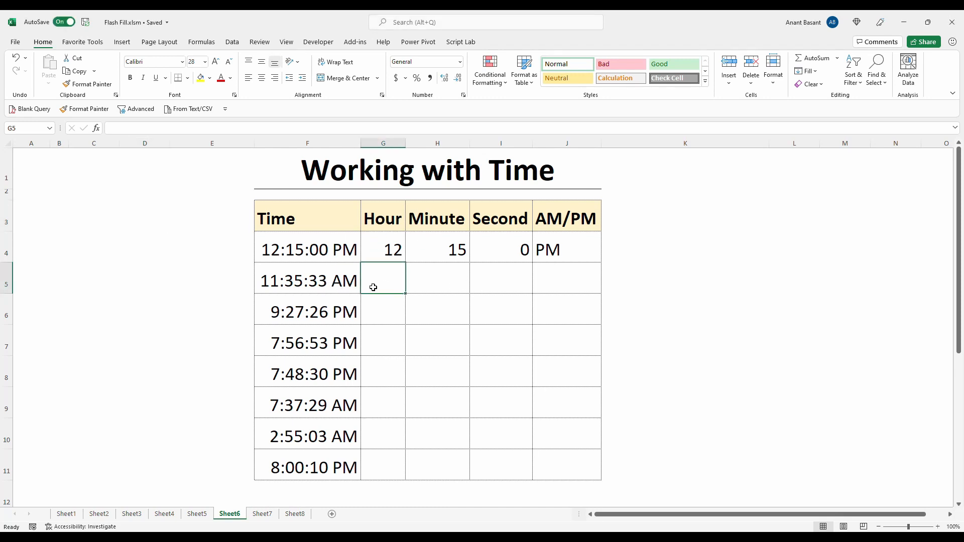
key("ctrl+e")
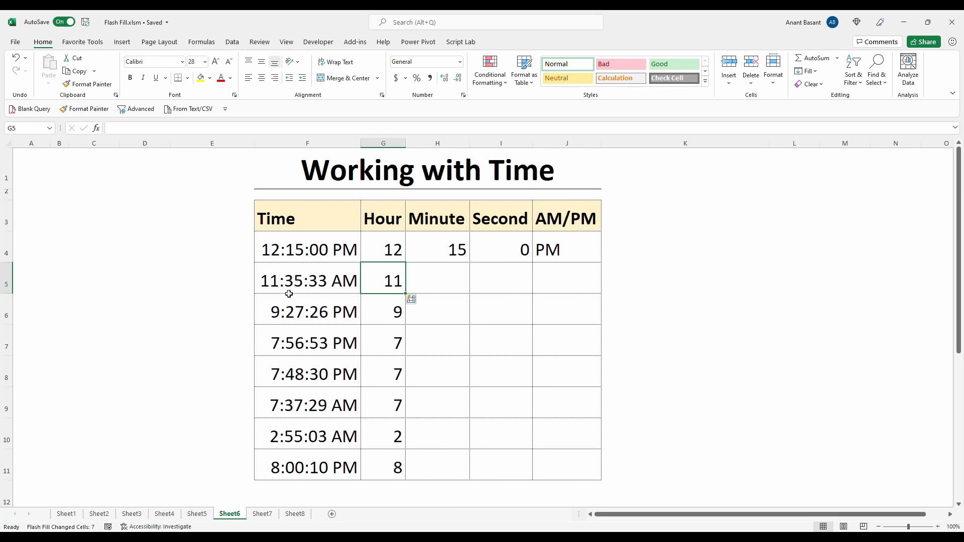
left_click(428, 280)
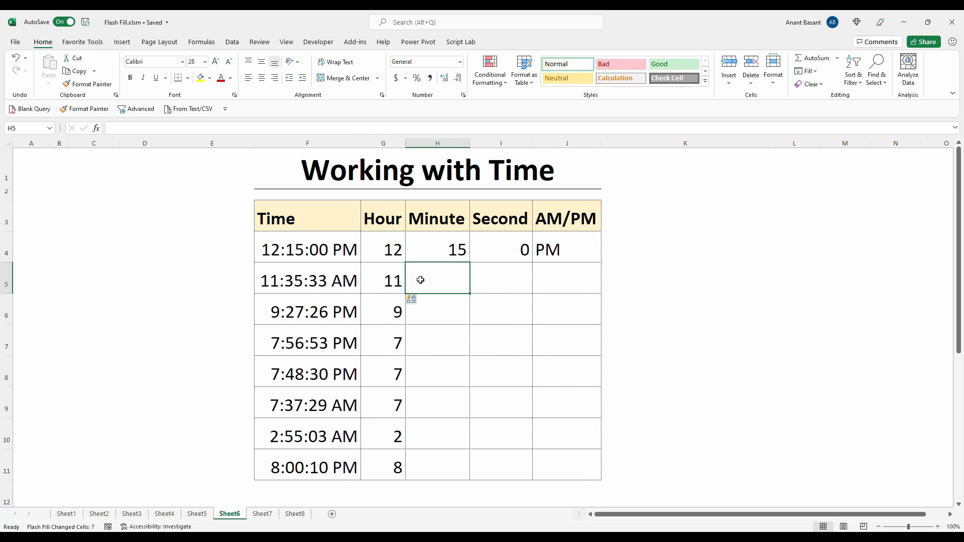
key("ctrl+e")
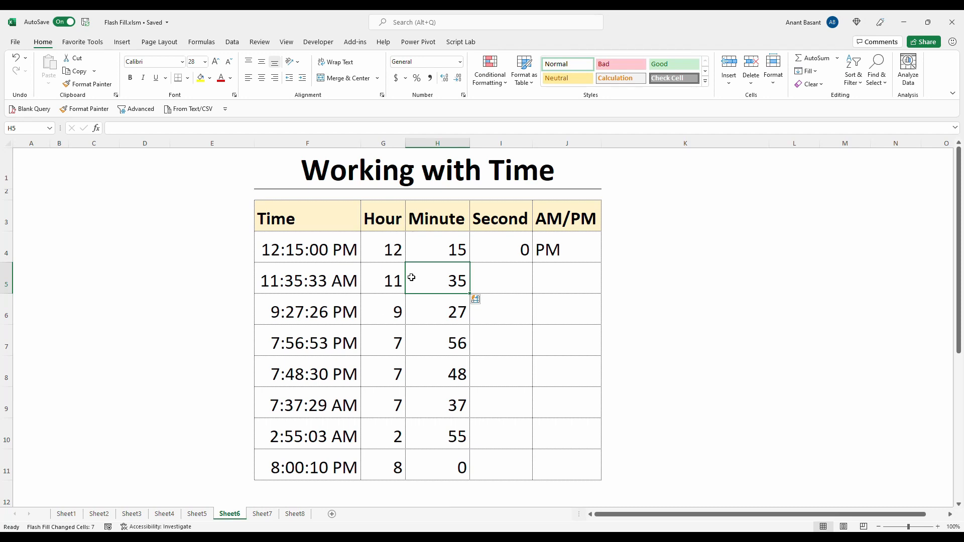
key("Right")
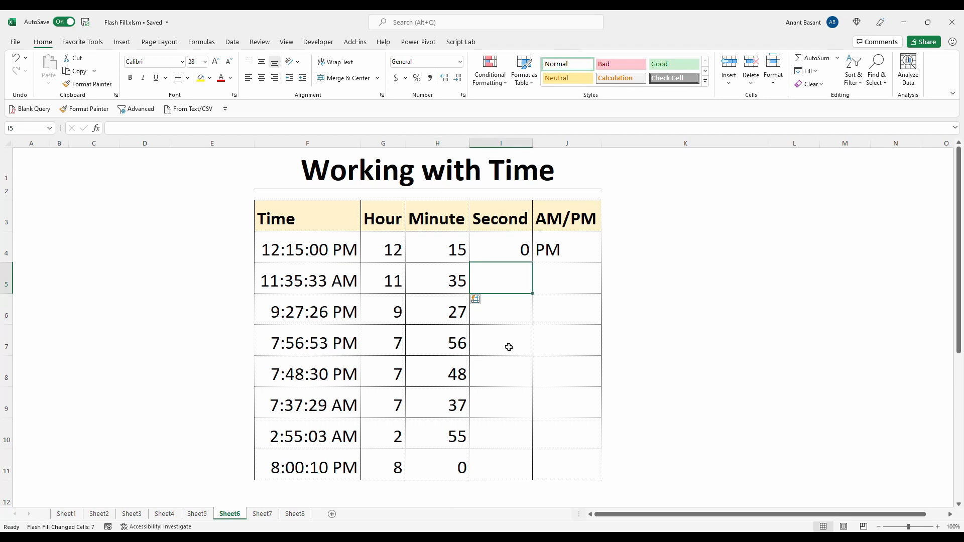
key("ctrl+e")
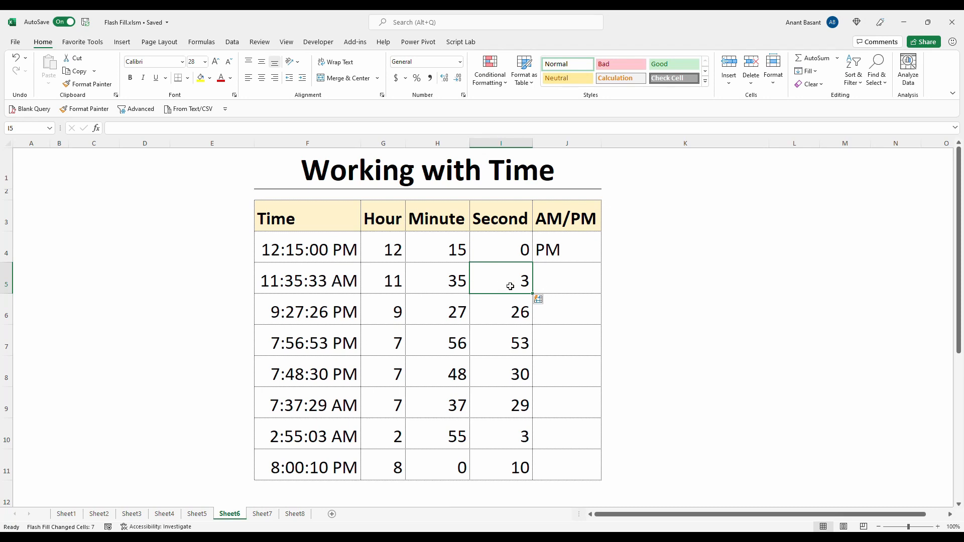
Step: Correct the Second value in I5 to 33 and Flash Fill the AM/PM column from J5 down
type("3")
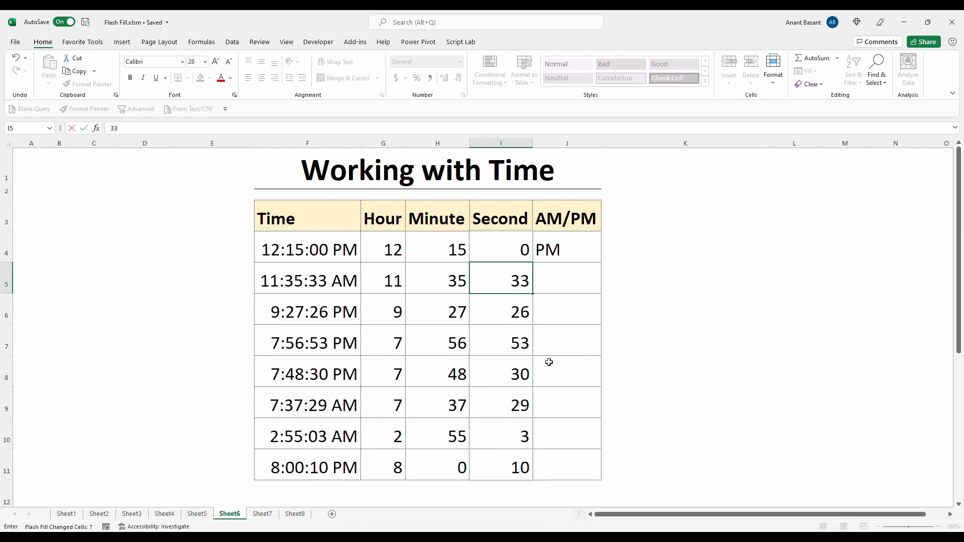
key("Return")
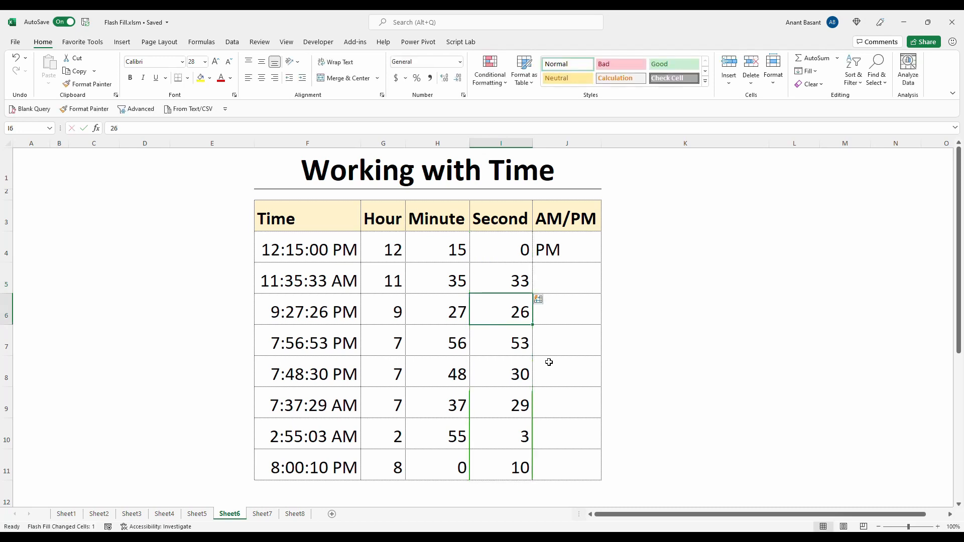
key("Up")
key("Right")
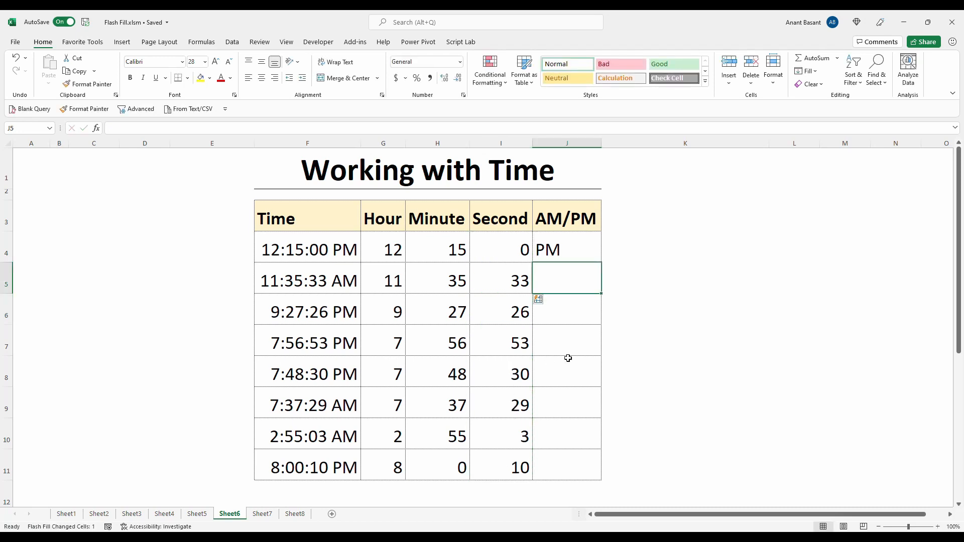
key("ctrl+e")
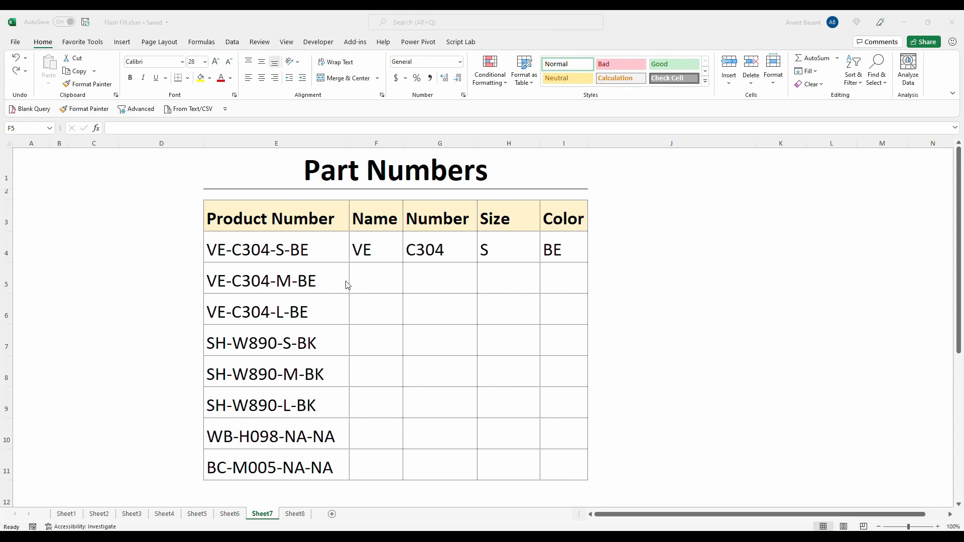
Step: Flash Fill the Name, Number, Size and Color columns on Sheet7 from their first-row examples, starting in row 5
left_click(360, 275)
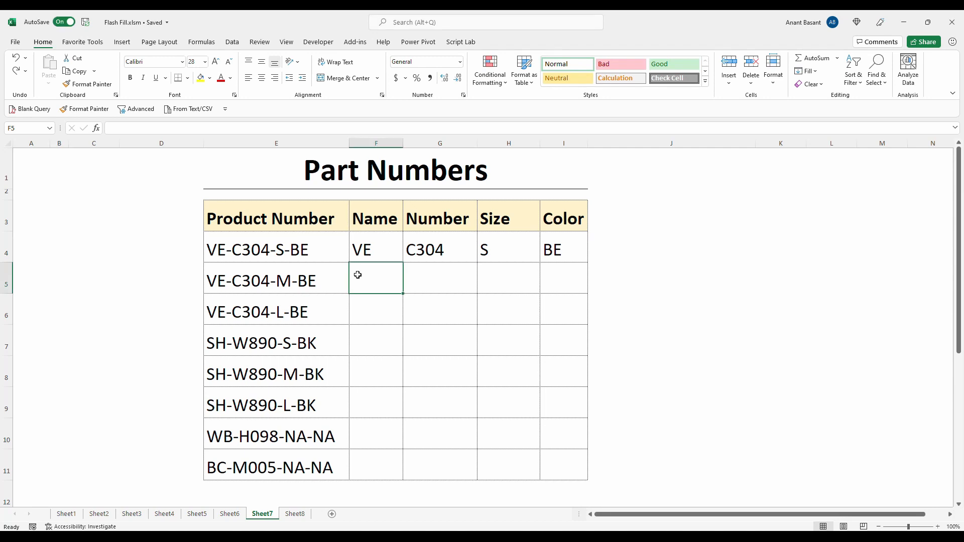
key("ctrl+e")
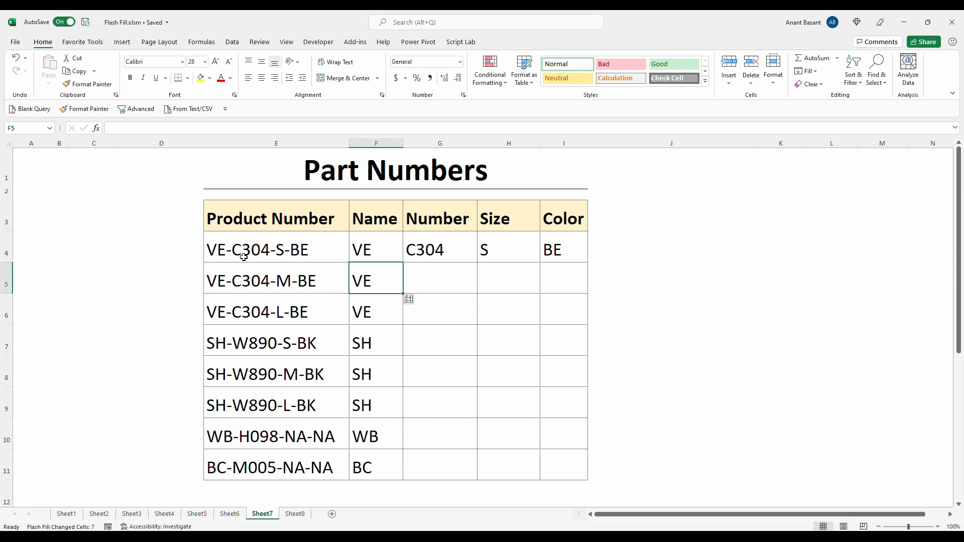
left_click(435, 279)
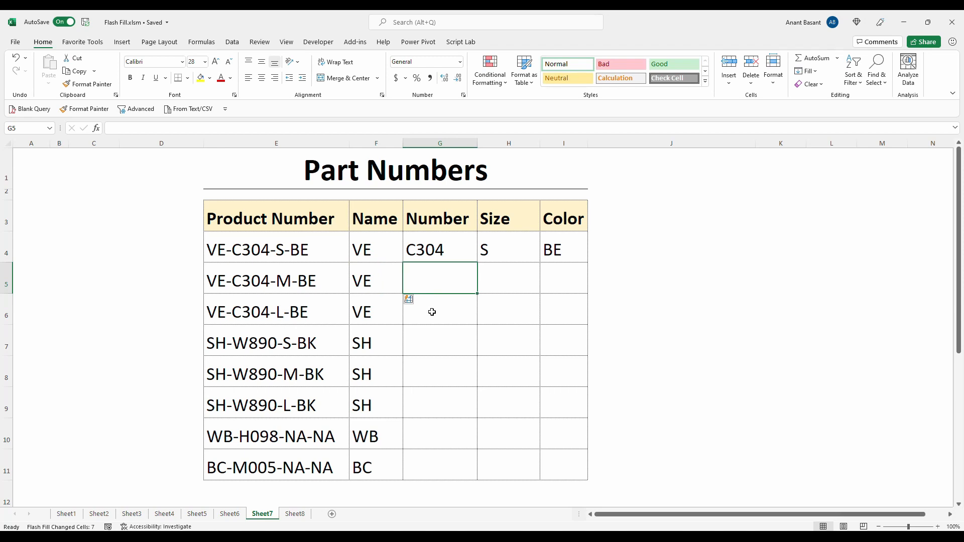
key("ctrl+e")
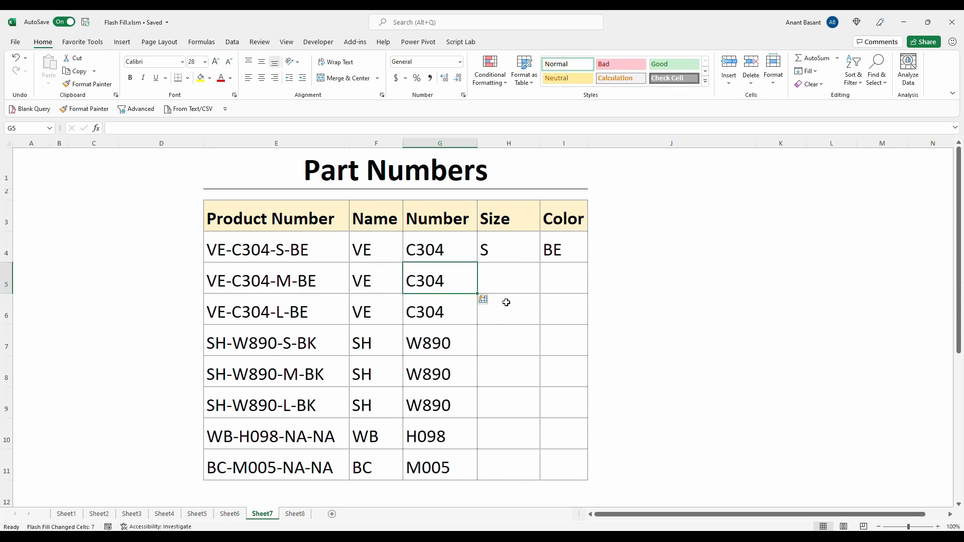
left_click(505, 275)
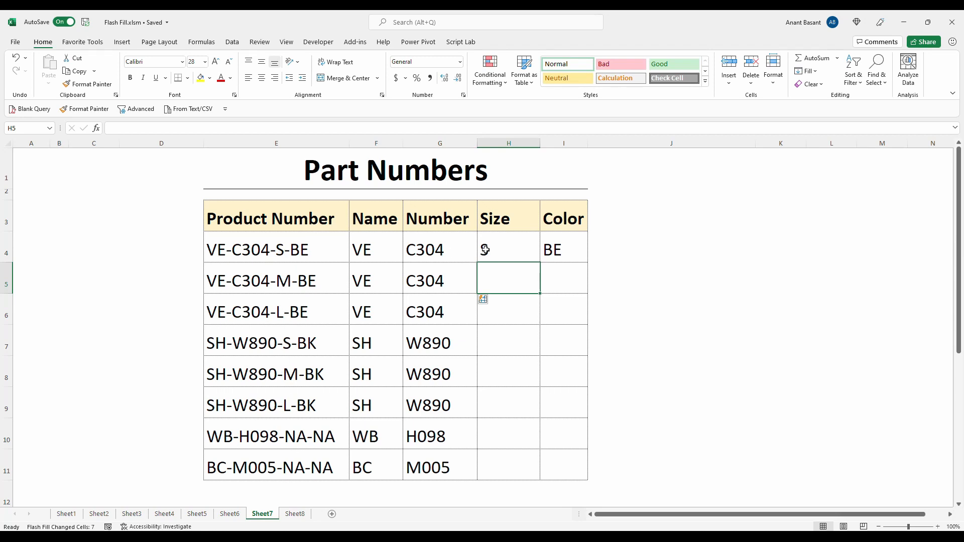
left_click(556, 274)
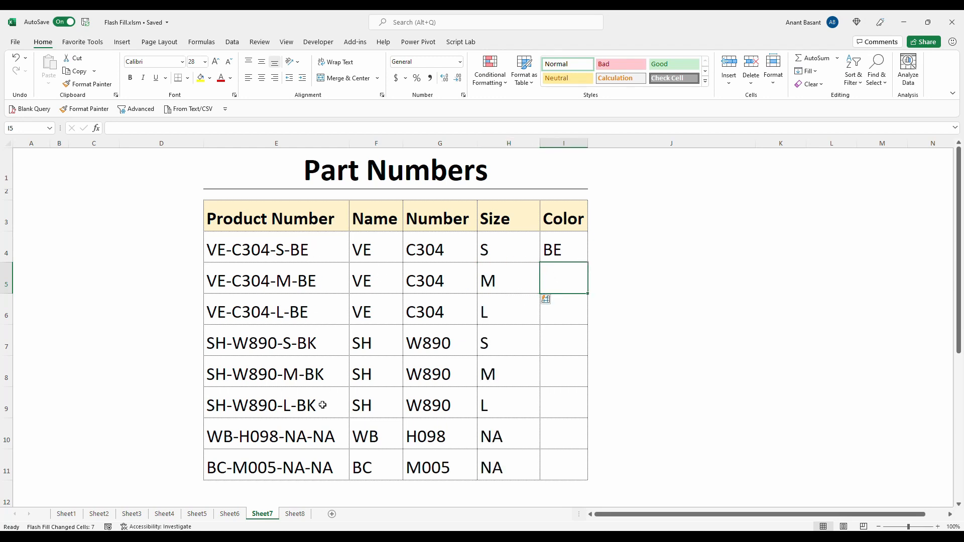
key("ctrl+e")
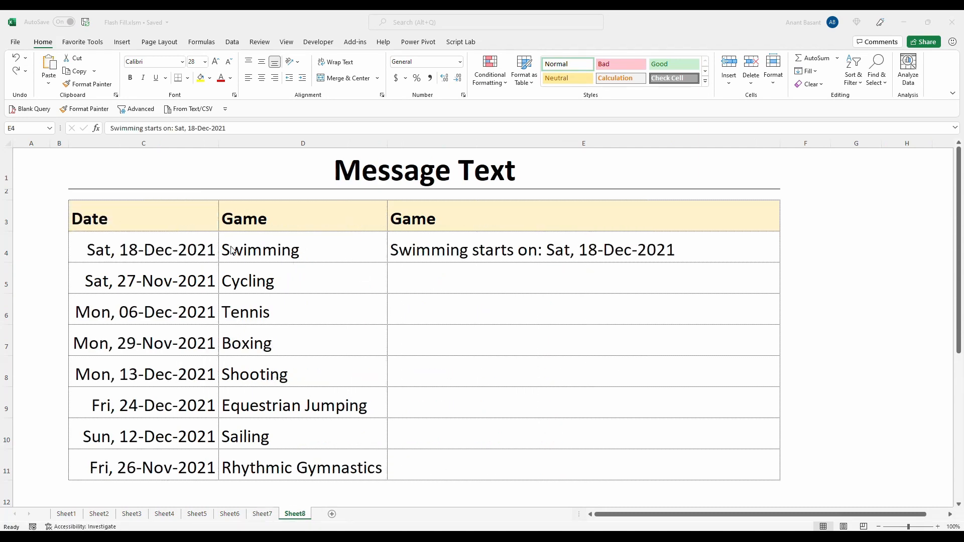
Step: Flash Fill the message column on Sheet8 from E5 down, using "Swimming starts on: Sat, 18-Dec-2021" as the pattern
left_click(432, 276)
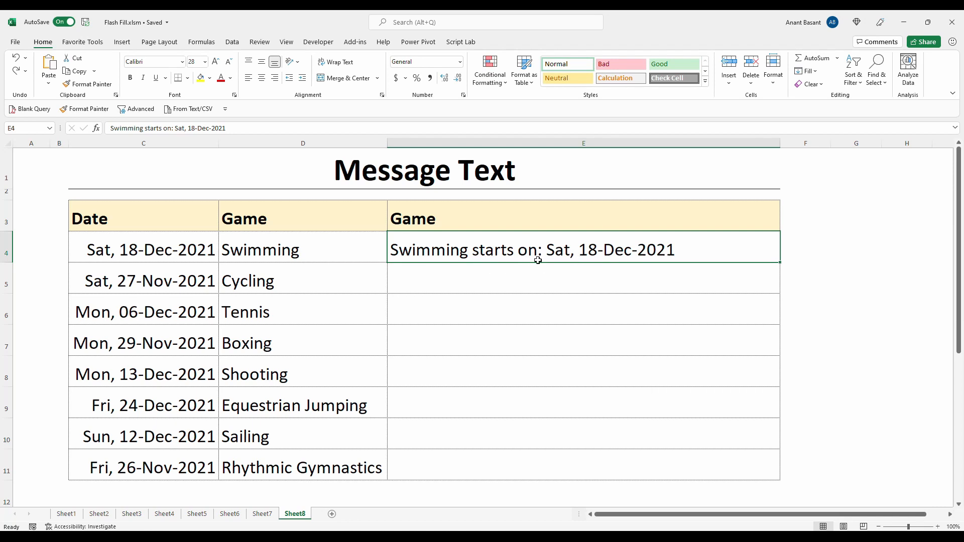
left_click(451, 281)
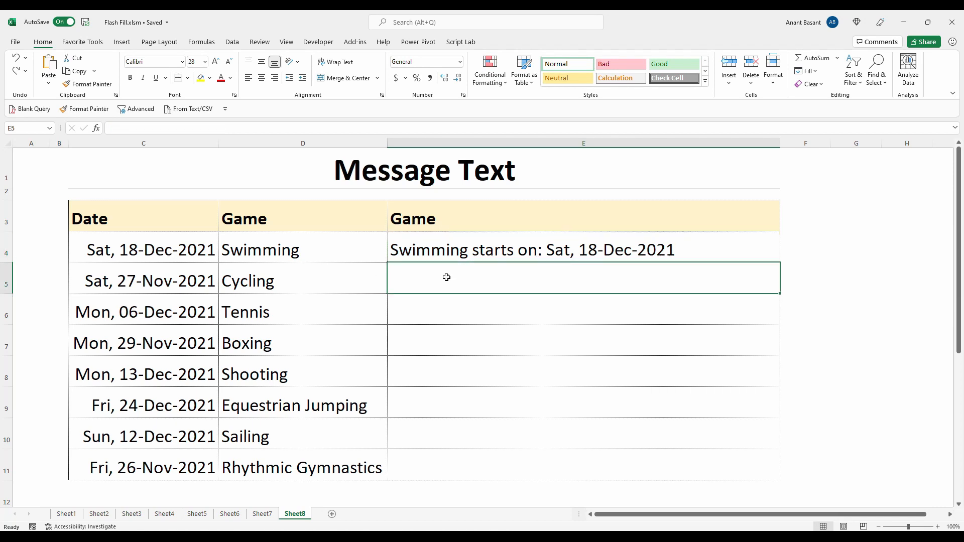
key("ctrl+e")
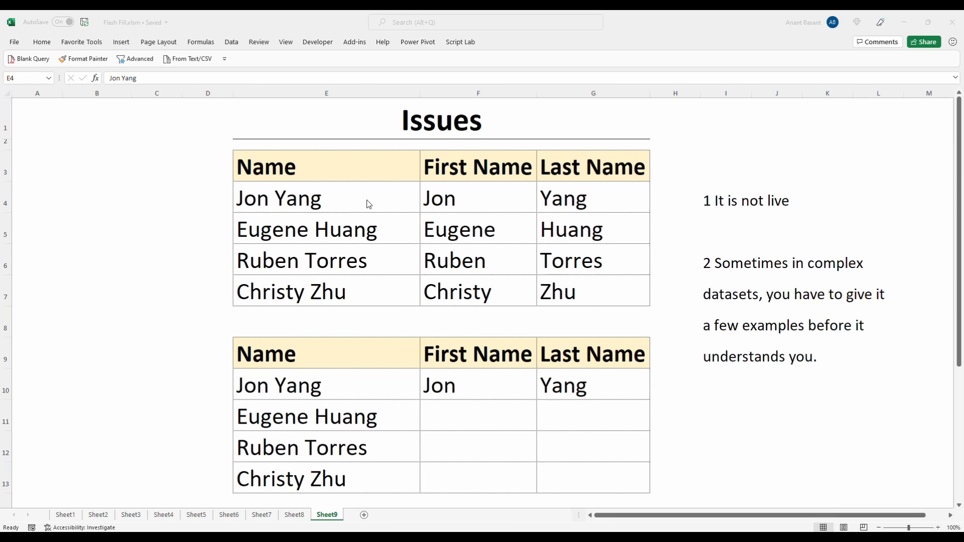
Step: Inspect the name-splitting formulas in F4 and G4 on Sheet9 and replace the name in E4 with a different full name
left_click(367, 200)
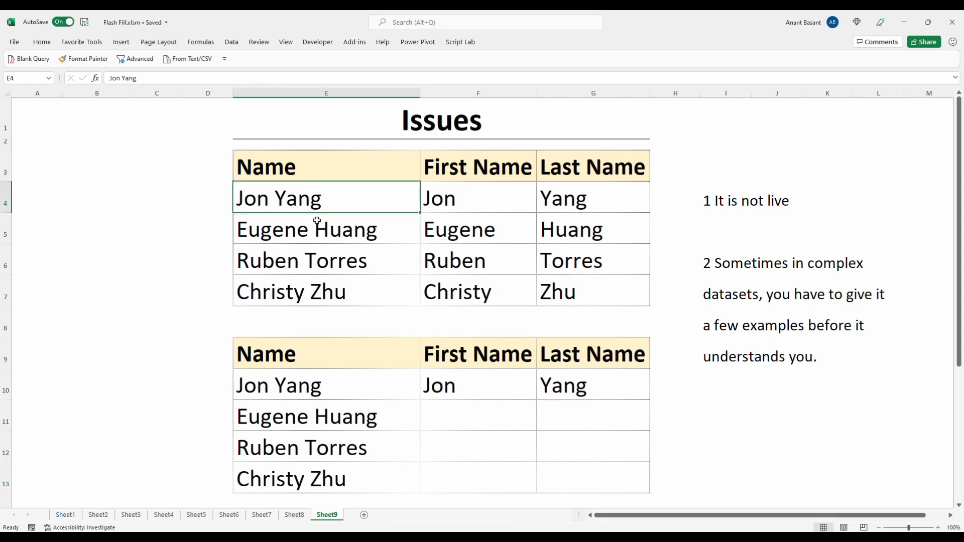
left_click(456, 207)
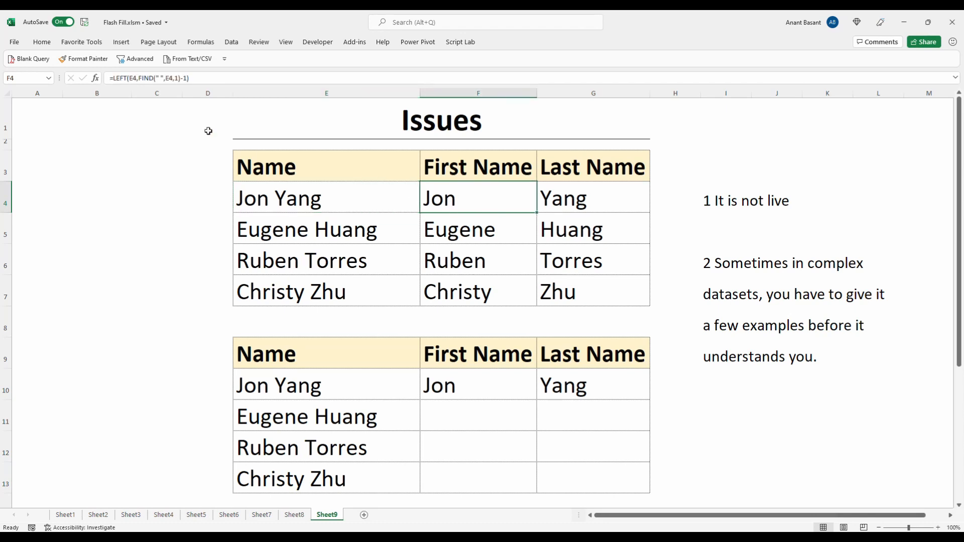
left_click(597, 197)
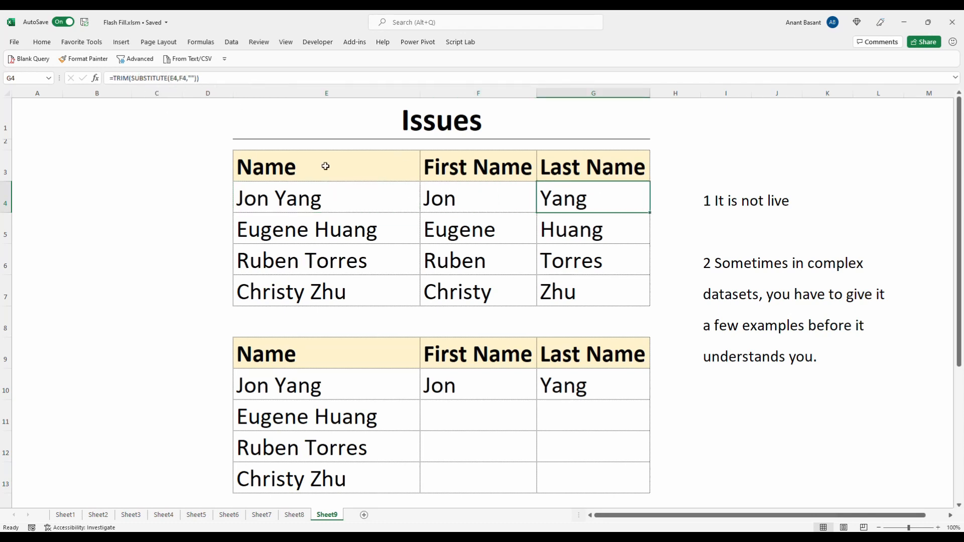
left_click(458, 200)
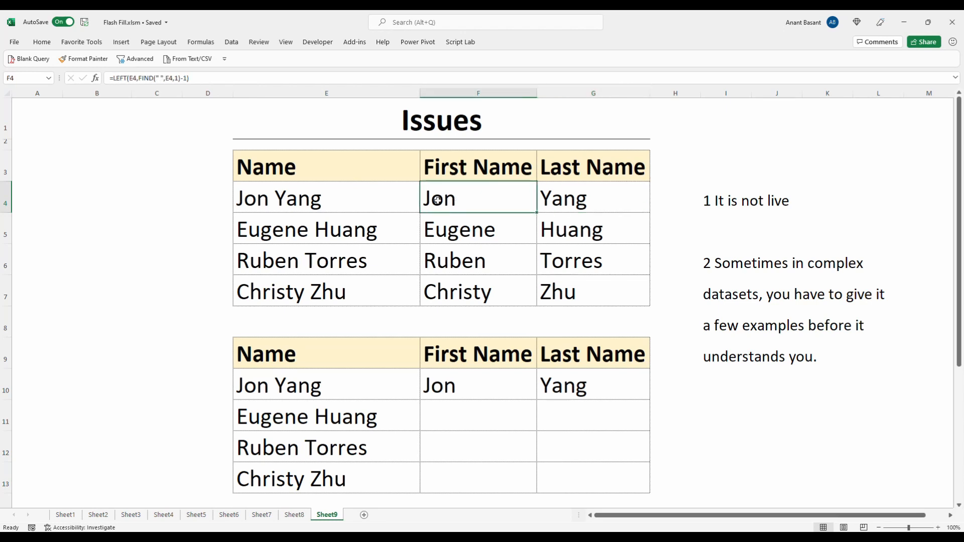
left_click(362, 197)
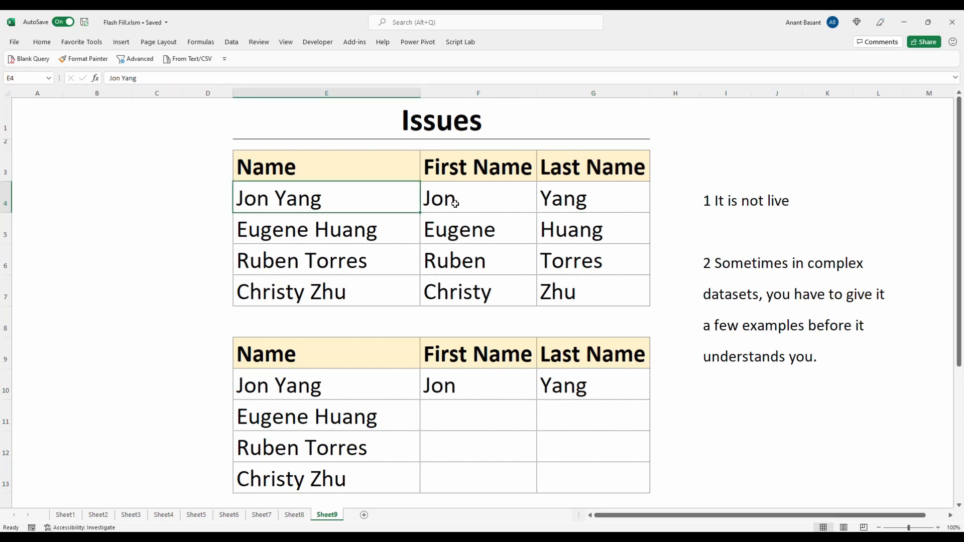
type("Robin Smith")
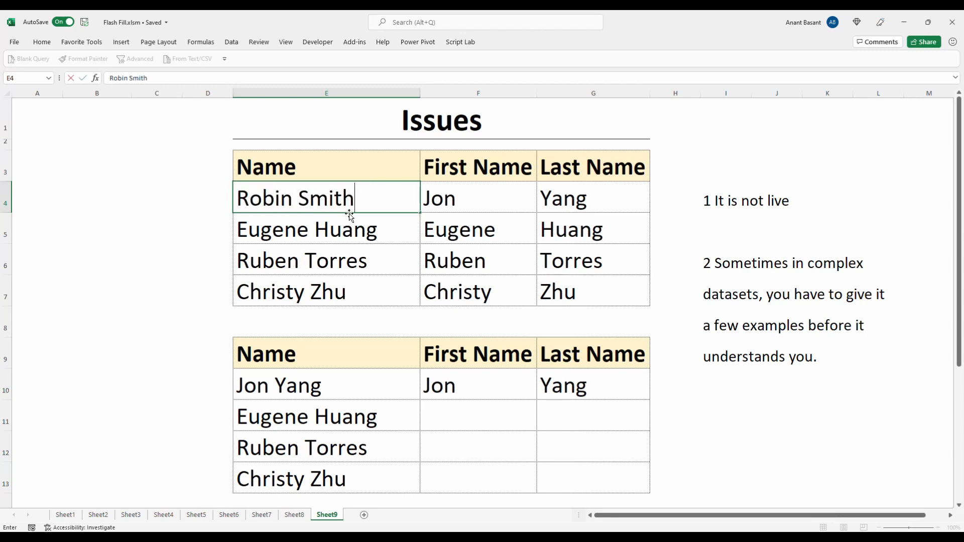
key("ctrl+Return")
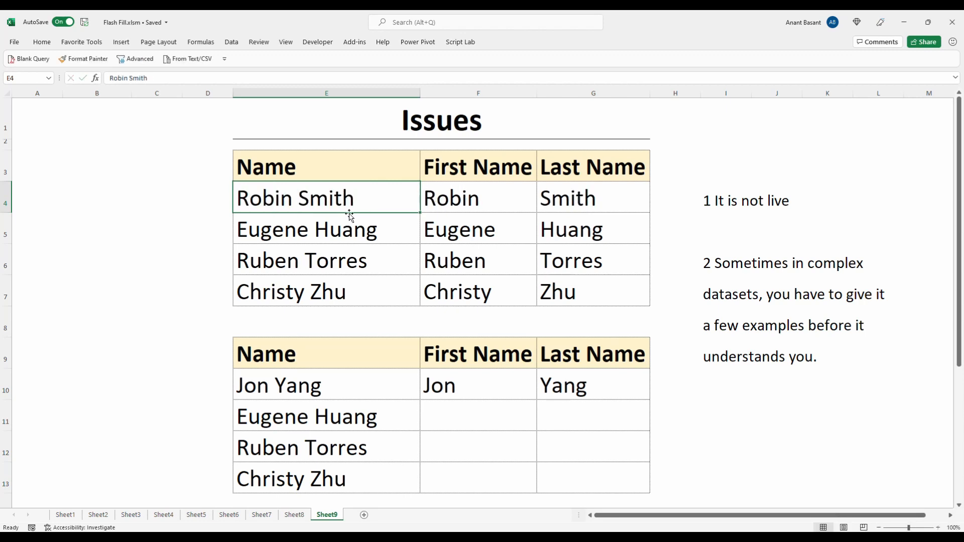
left_click(501, 208)
key("Right")
left_click(472, 201)
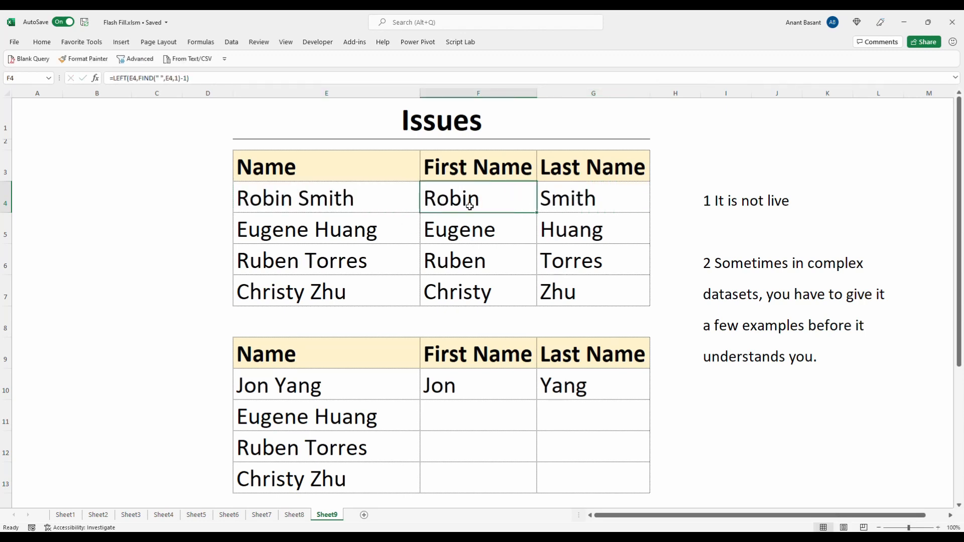
Step: Flash Fill the lower table's First Name and Last Name columns from the examples in F10 and G10
left_click(368, 383)
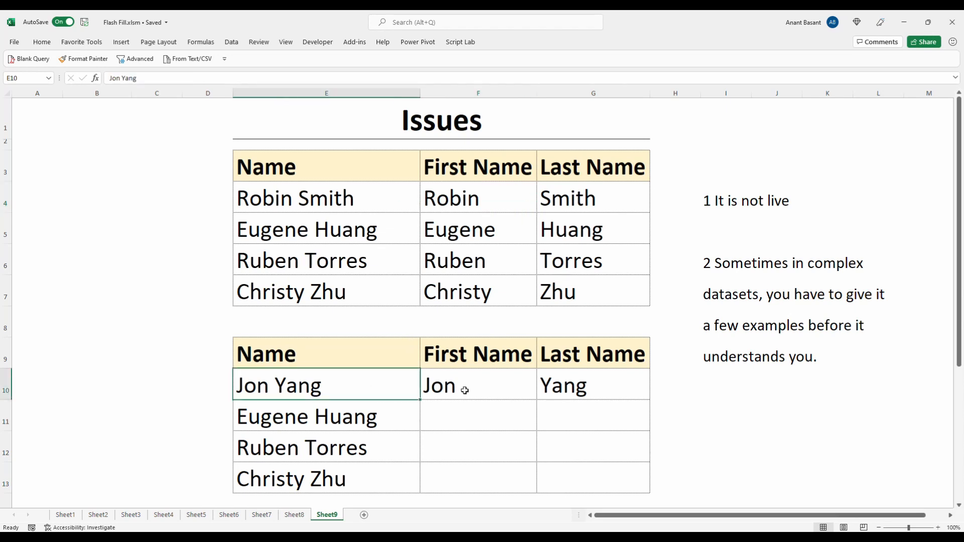
left_click(465, 391)
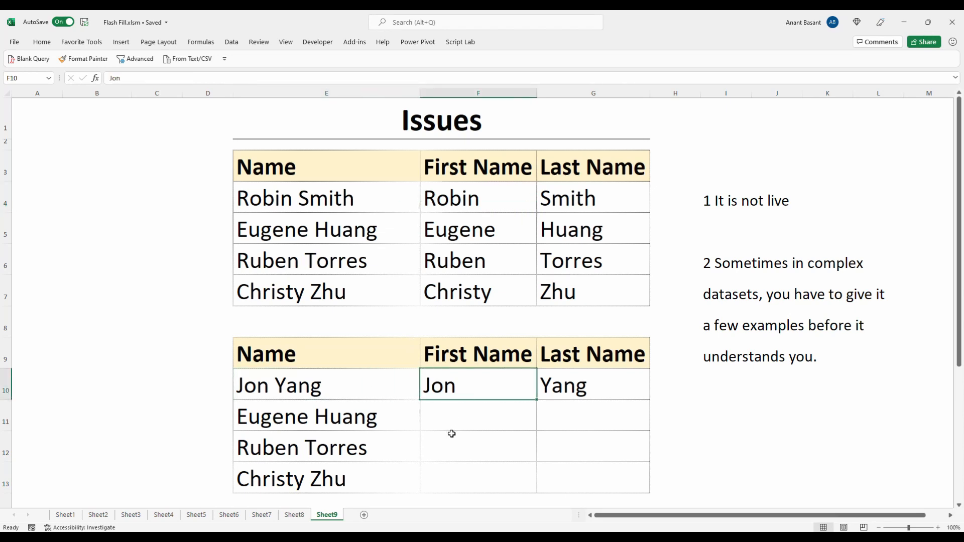
key("ctrl+e")
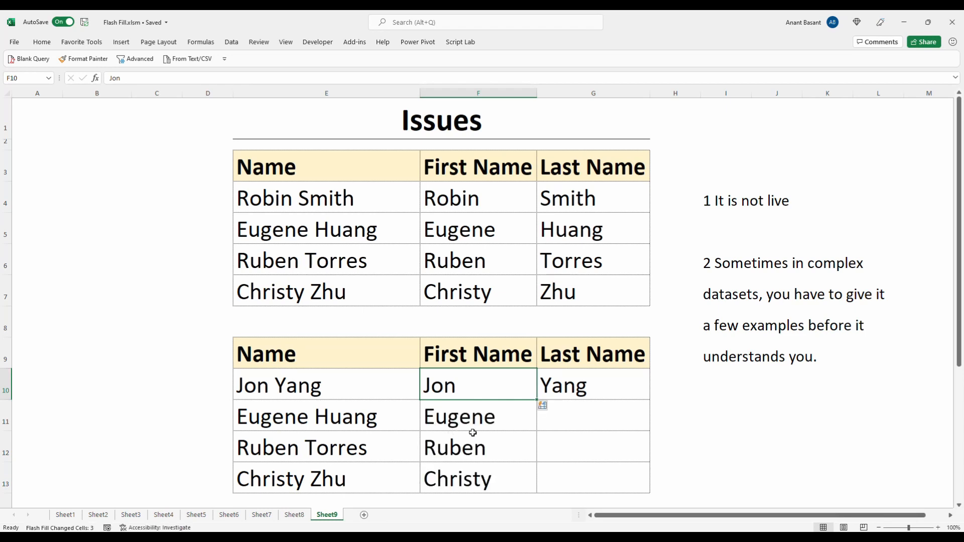
left_click(568, 387)
key("ctrl+e")
Step: Copy the full name from E4 into E10, the first row of the lower table
left_click(337, 390)
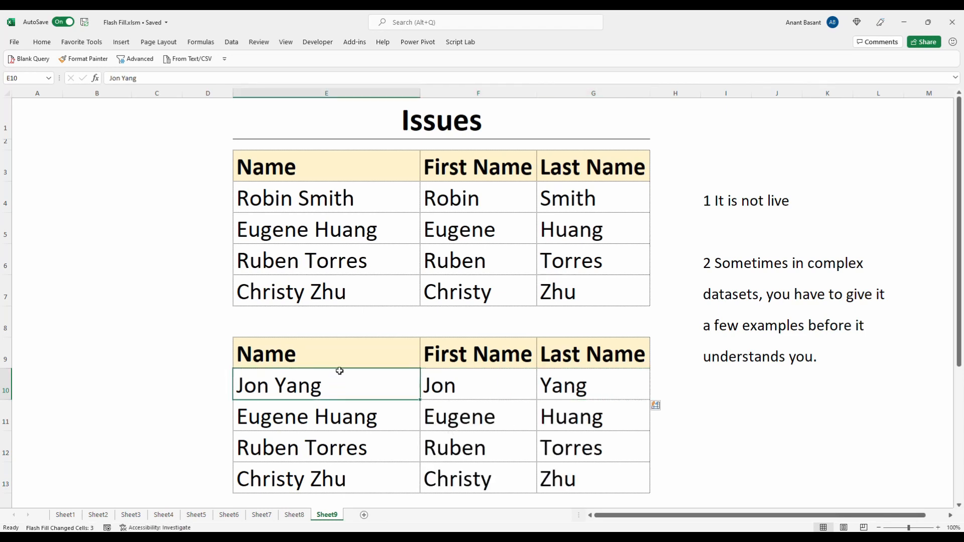
left_click(327, 200)
key("ctrl+c")
left_click(352, 387)
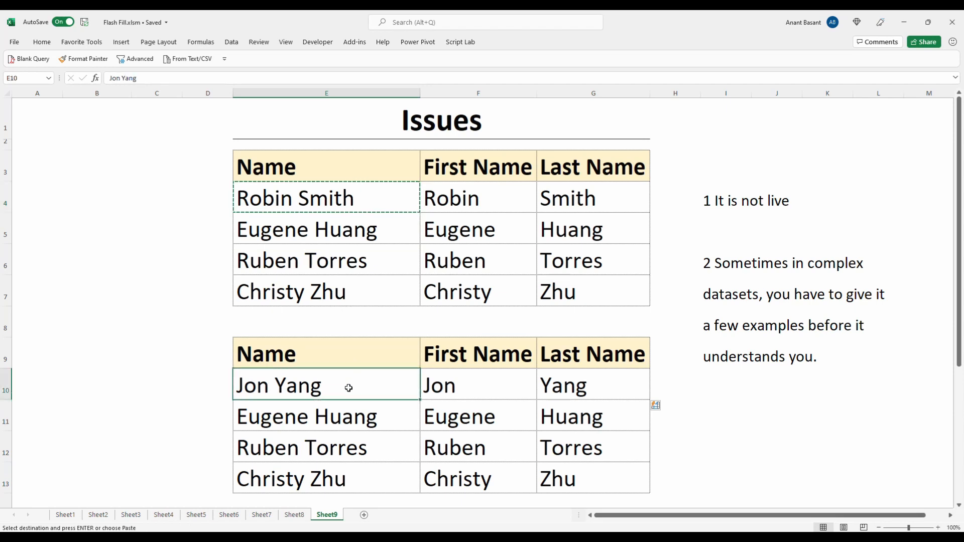
key("ctrl+v")
key("Escape")
Step: Replace the first name in F10 and the last name in G10 to match the full name in E10
left_click(459, 386)
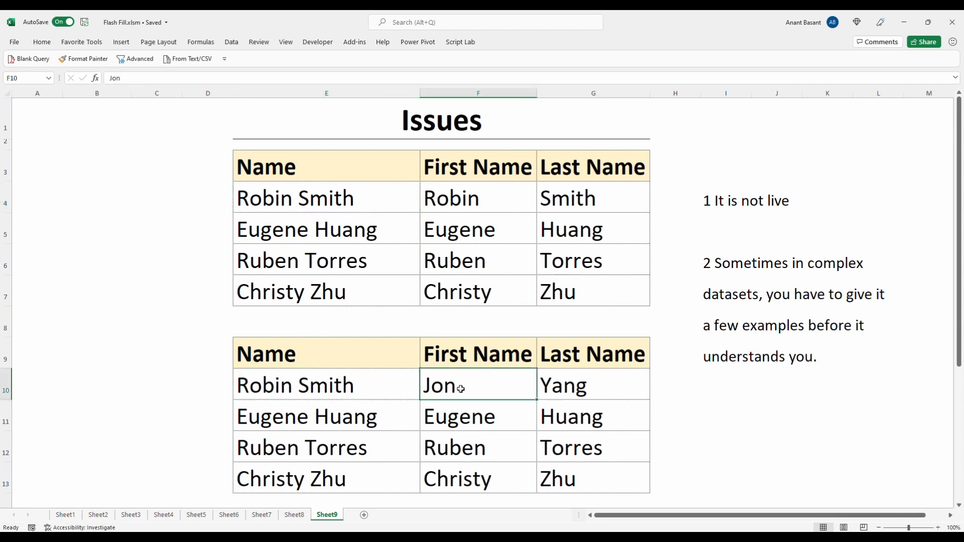
type("R")
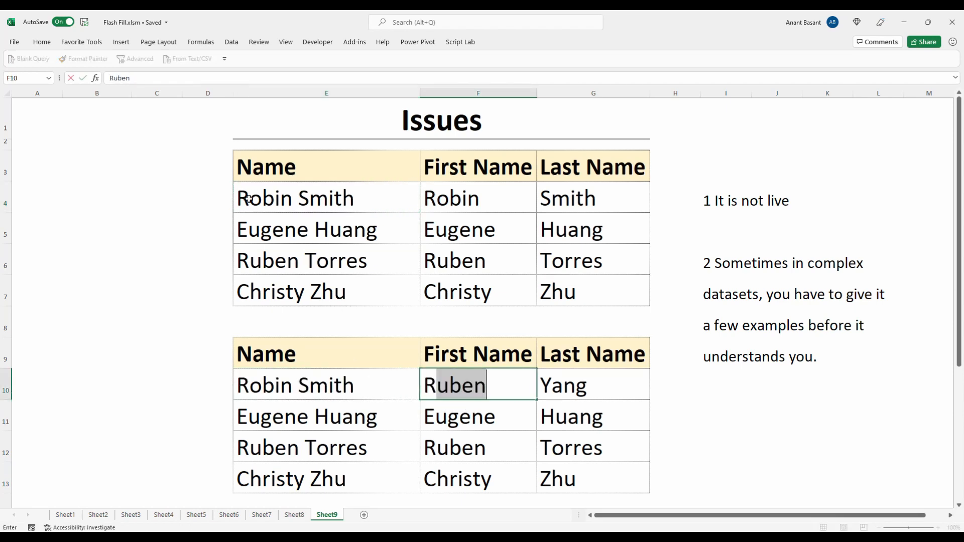
type("obin")
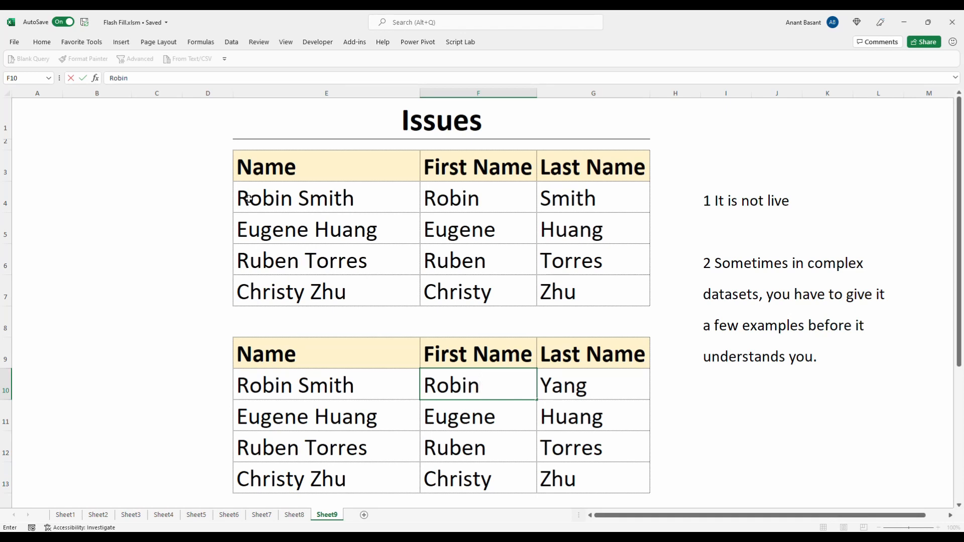
key("Tab")
type("Smith")
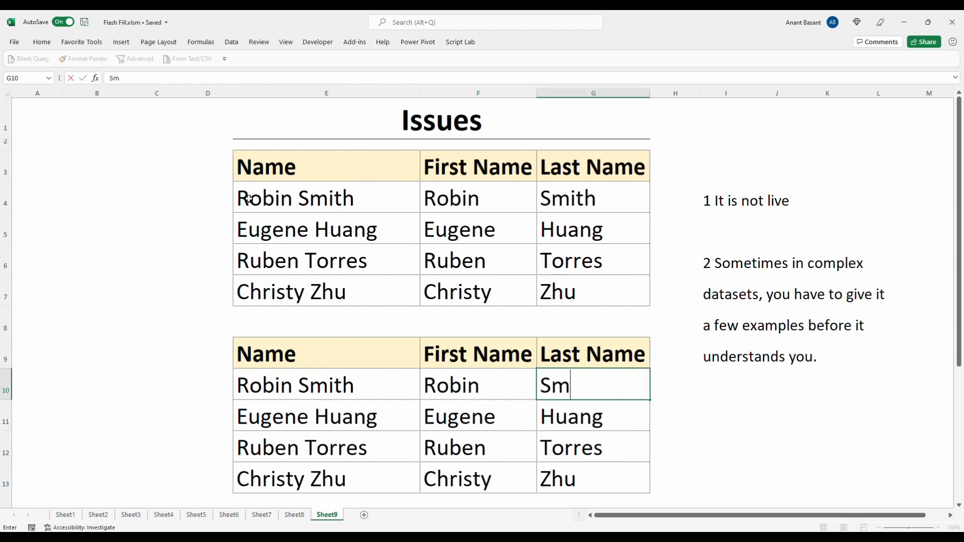
key("Return")
Step: Clear the first and last names in F11:G13 of the lower table
key("shift+Right")
key("shift+Down")
key("shift+Down")
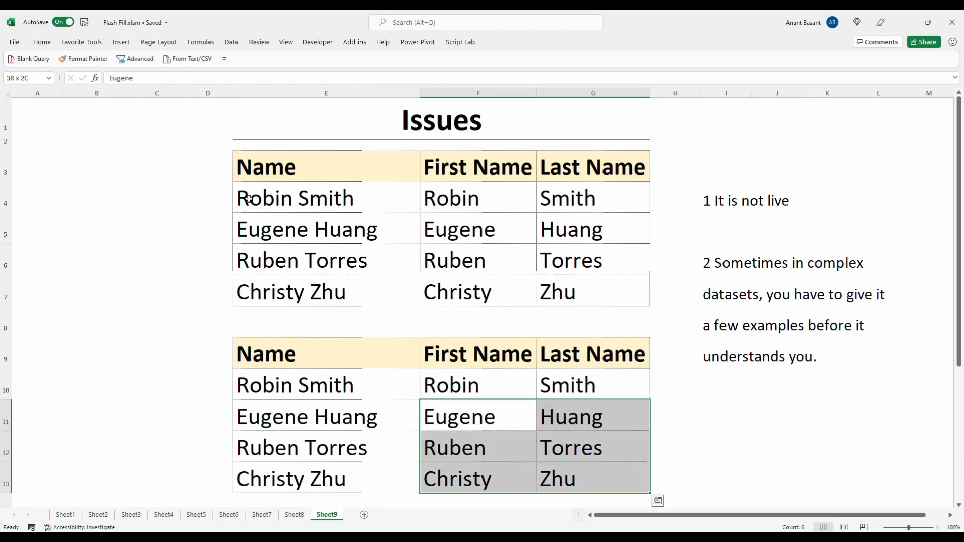
key("Delete")
Step: Flash Fill F11:F13 and G11:G13 again from the new first and last name examples in row 10
key("ctrl+e")
key("Right")
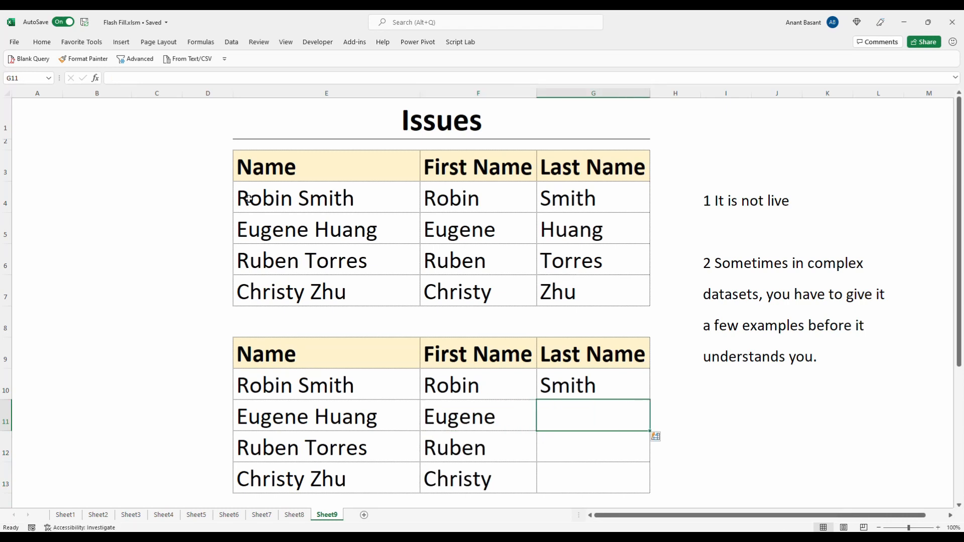
key("ctrl+e")
key("Left")
key("Left")
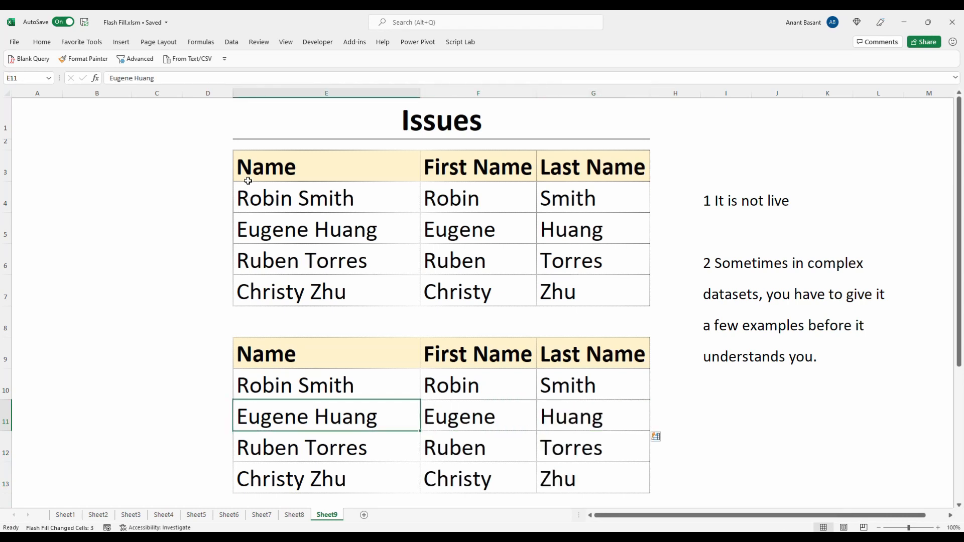
left_click(475, 418)
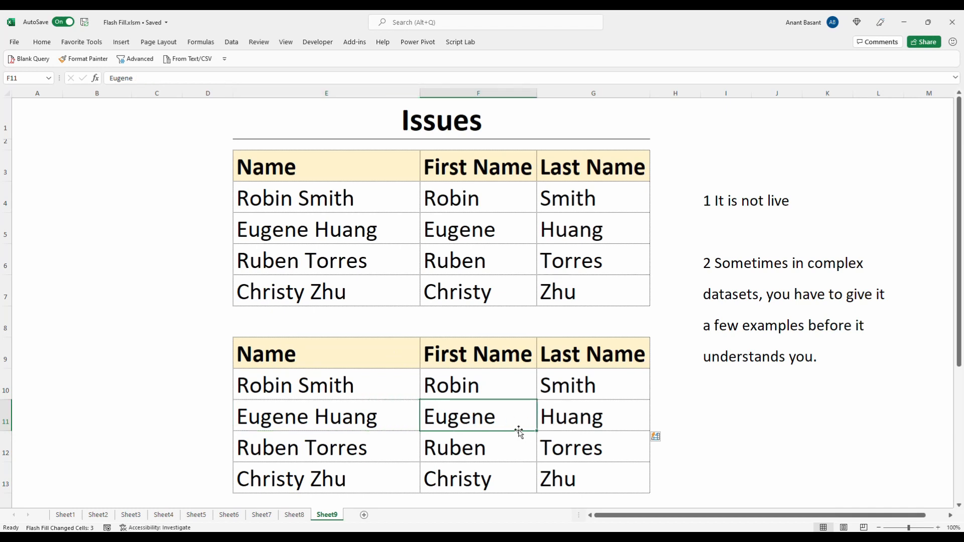